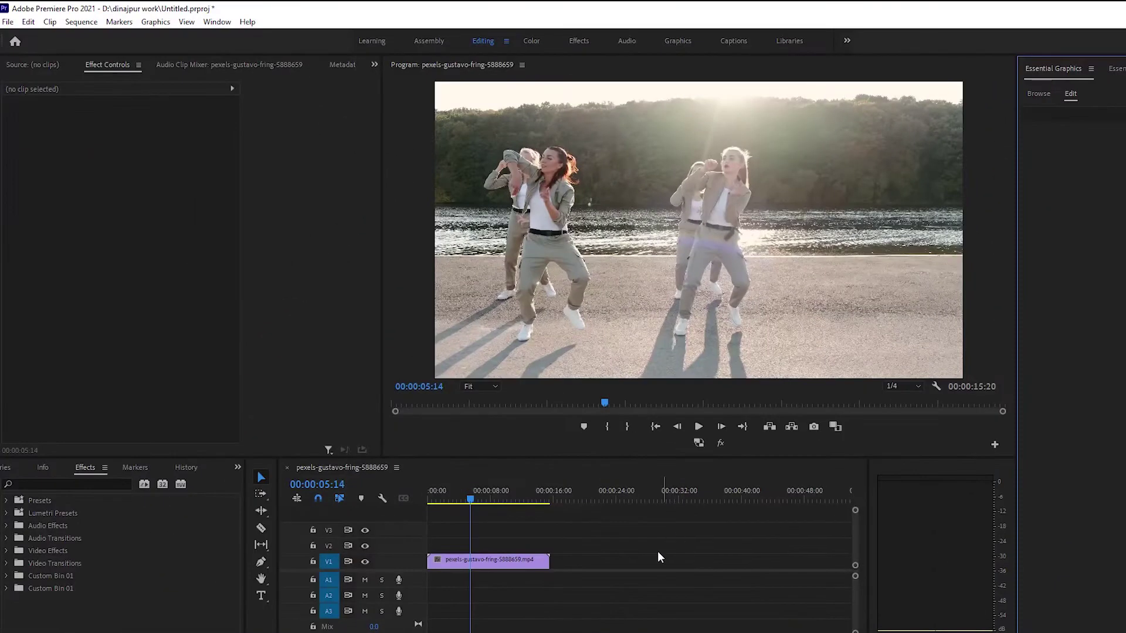
Preview the dancers clip, then duplicate it onto V2 and blend the copy in Difference mode
click(657, 555)
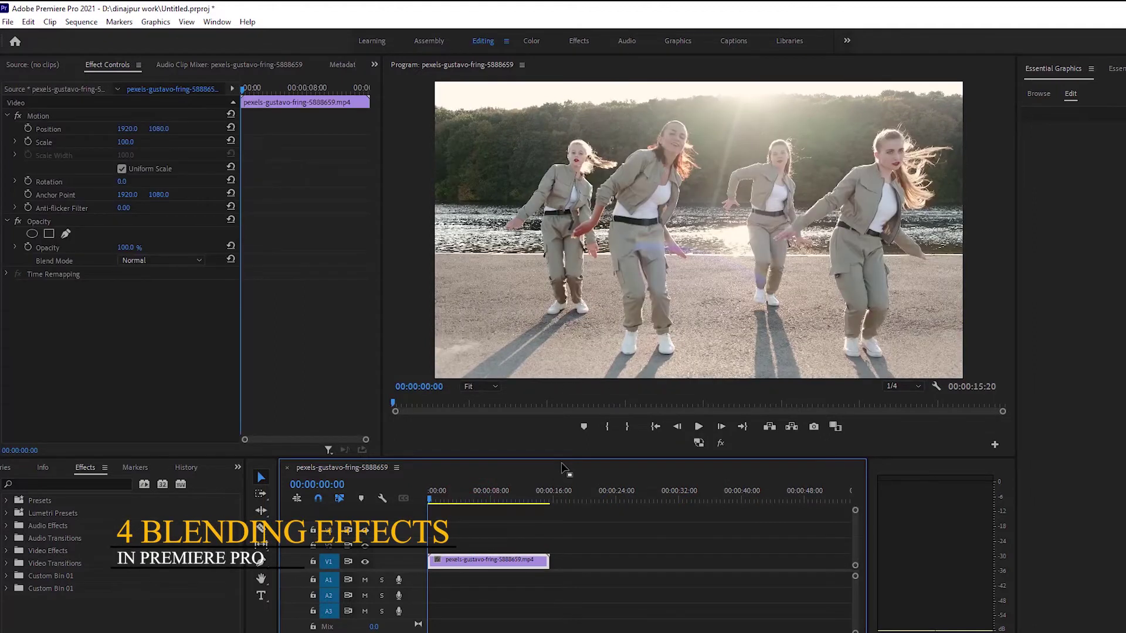
click(699, 427)
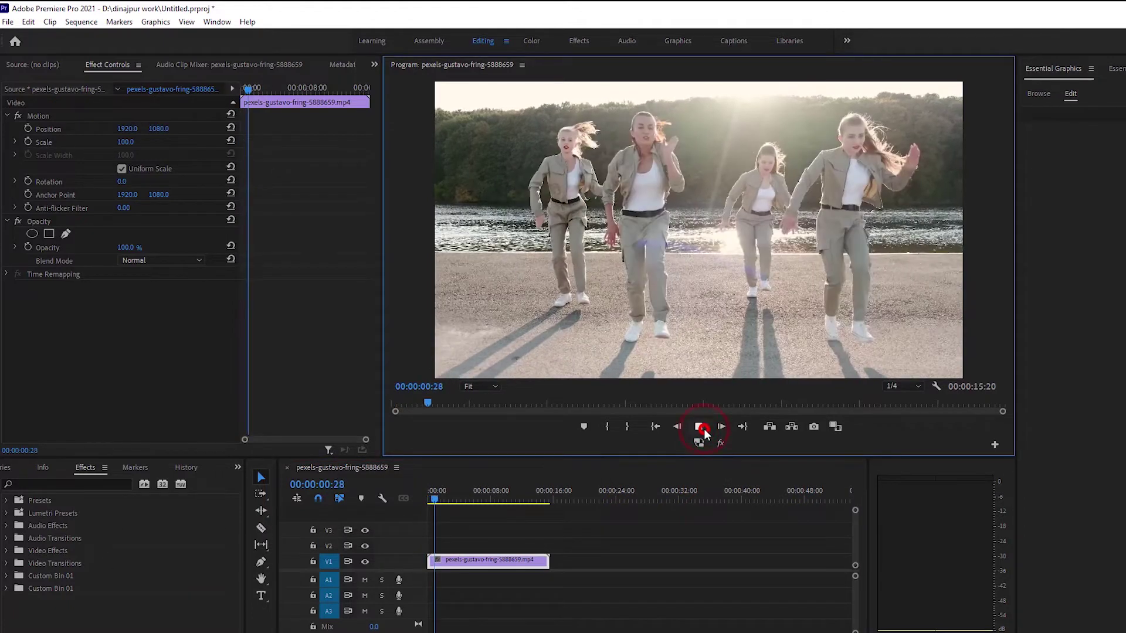
click(704, 432)
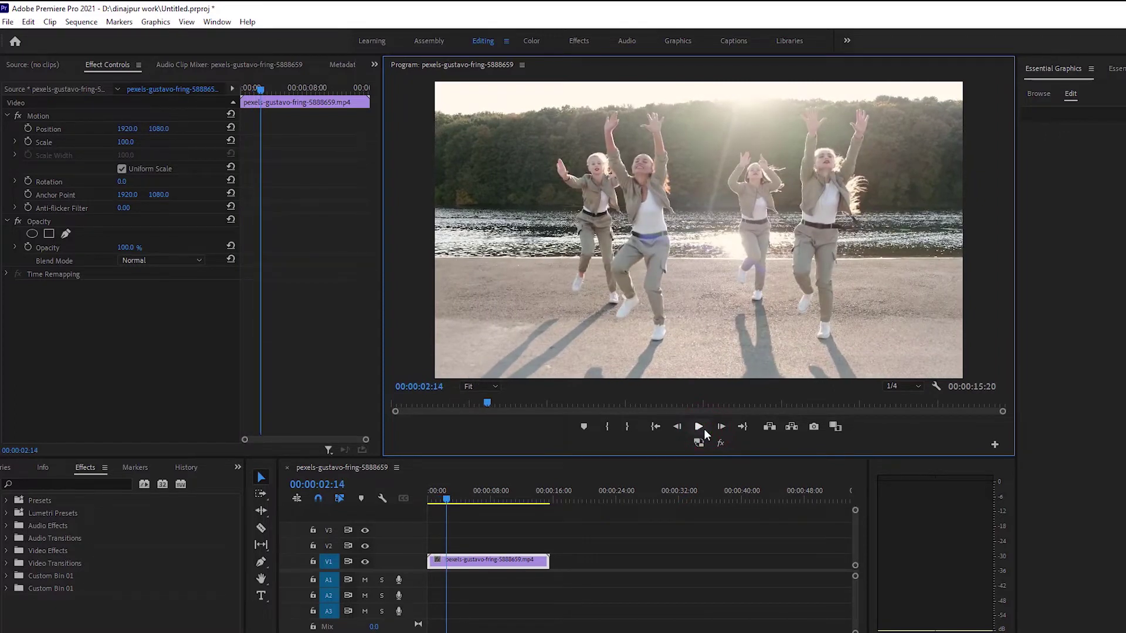
drag(459, 558, 462, 552)
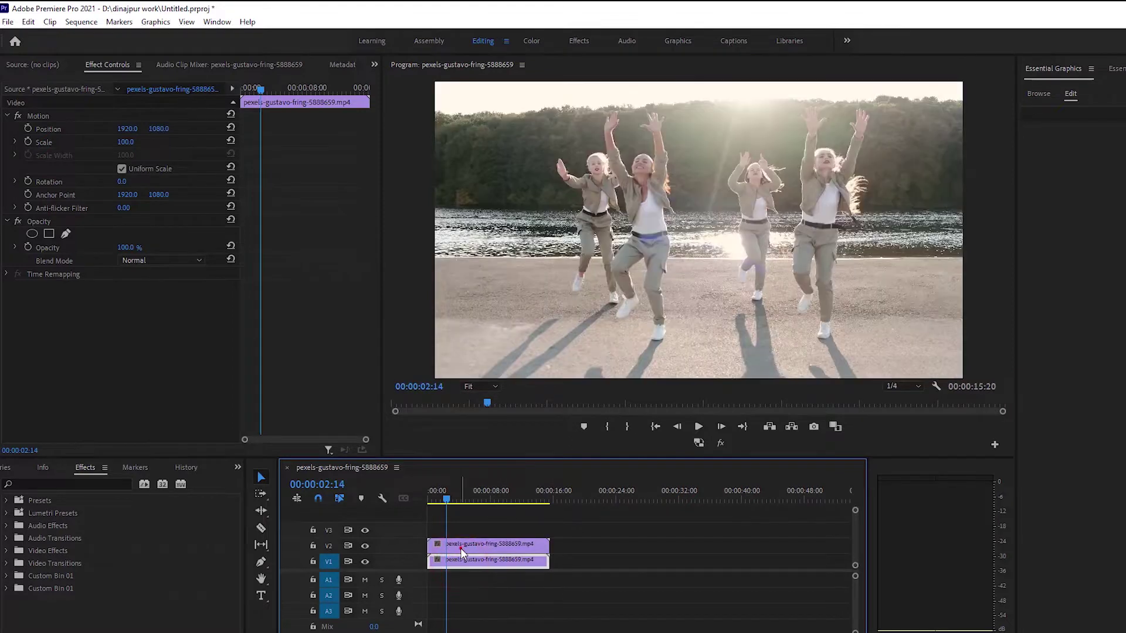
click(460, 548)
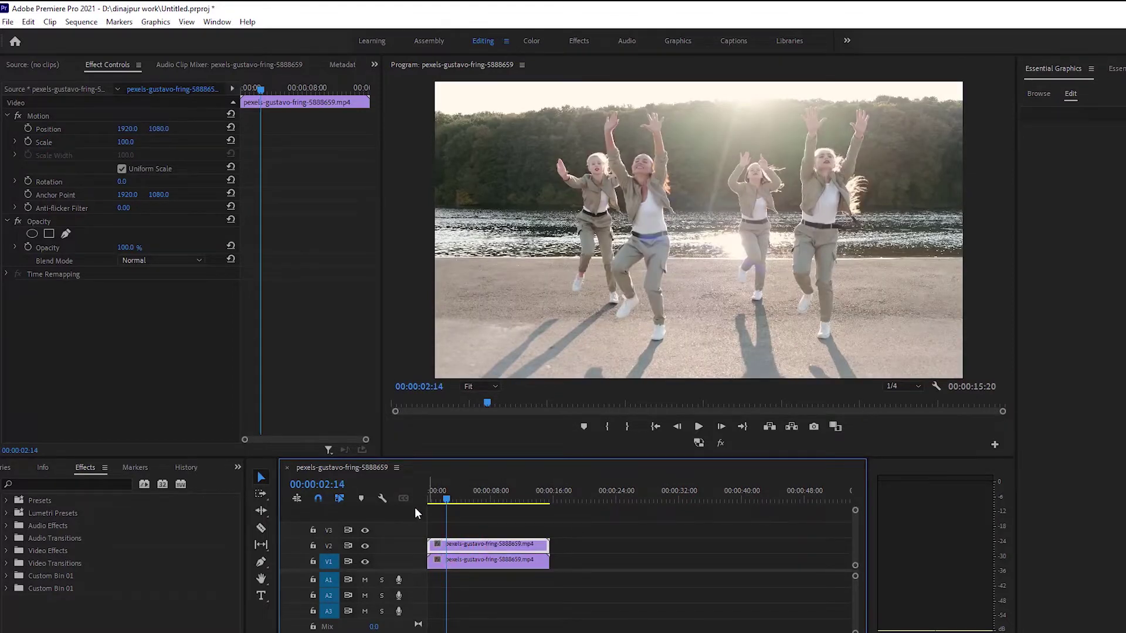
click(160, 262)
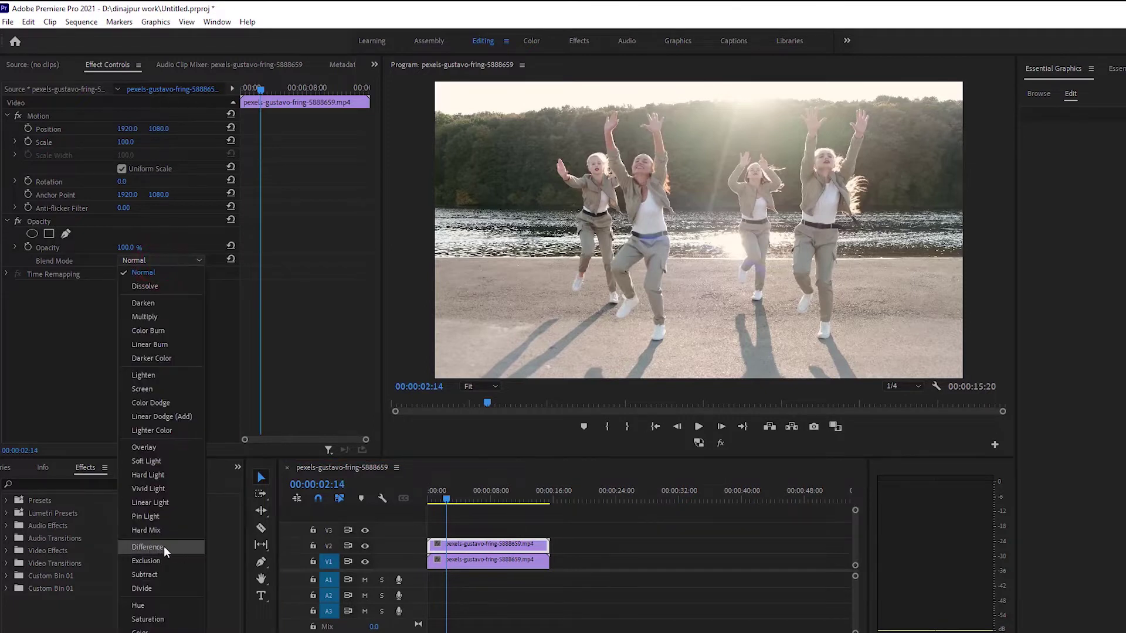
click(144, 547)
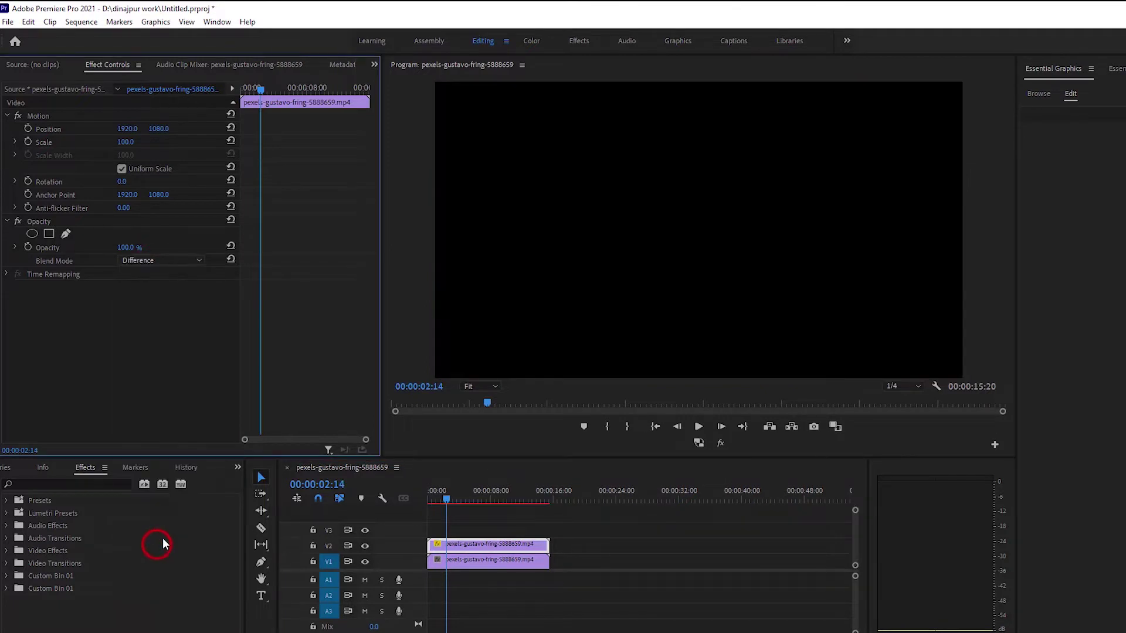
Shift the V2 copy two frames later so the dancers' outlines appear
click(440, 537)
key(Home)
key(=)
drag(439, 547, 455, 550)
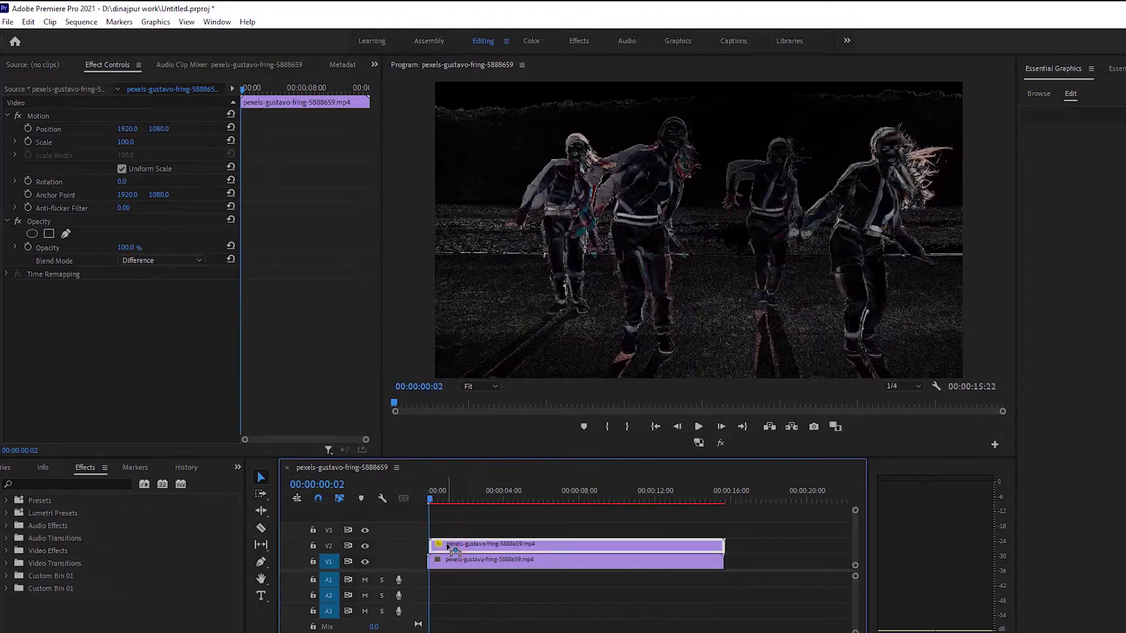
click(430, 503)
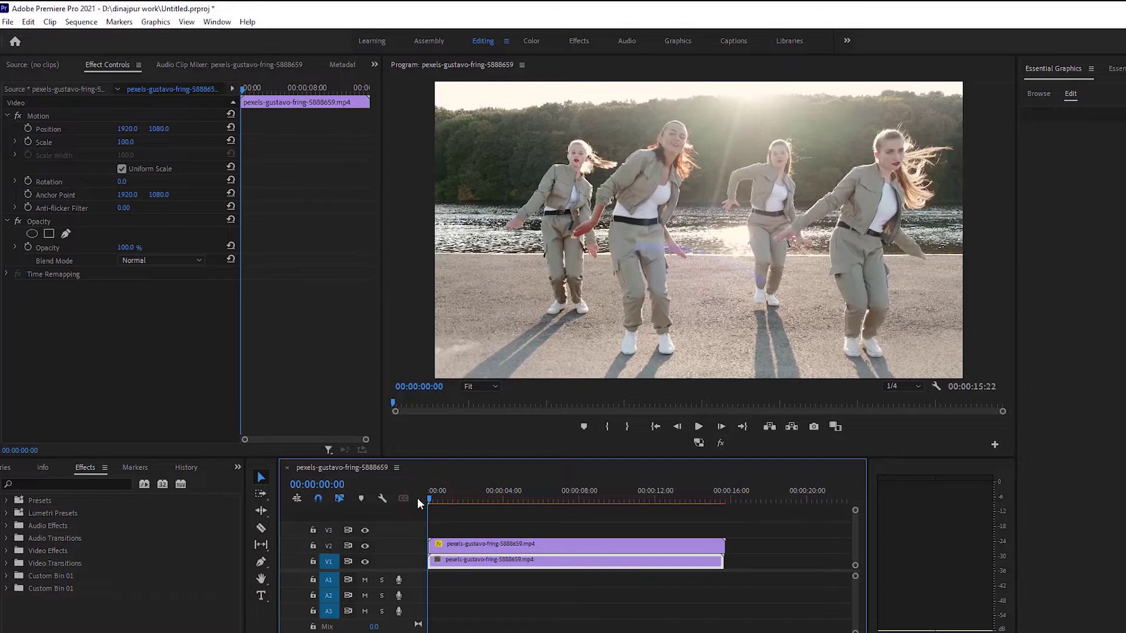
Preview the Difference blend, then the pink dance clip from the sequence start
key(space)
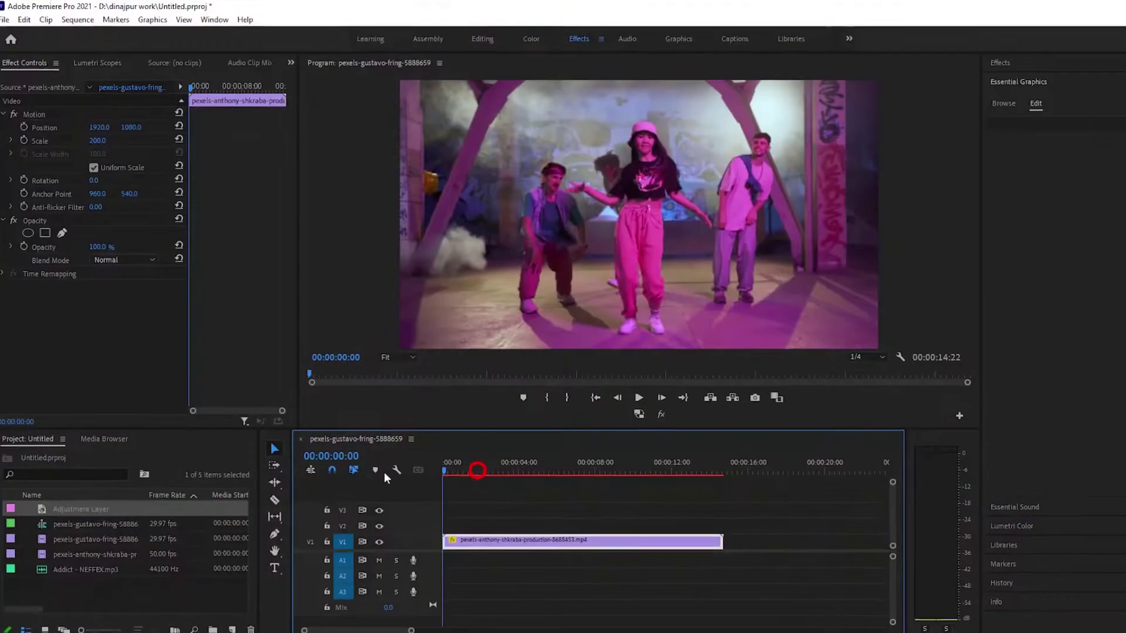
click(631, 490)
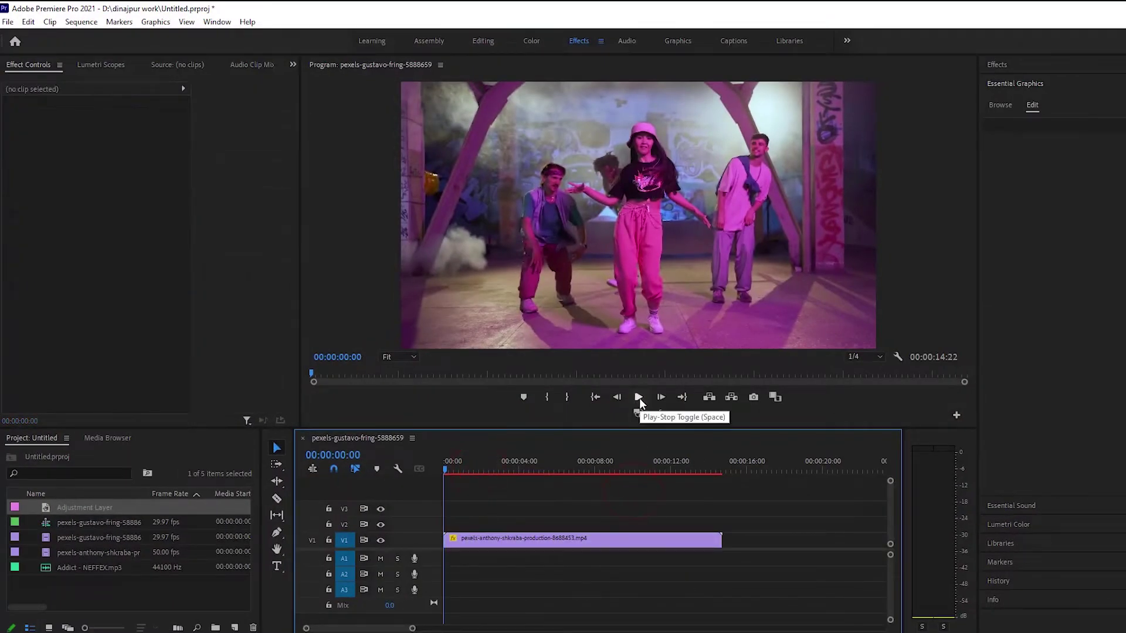
click(638, 397)
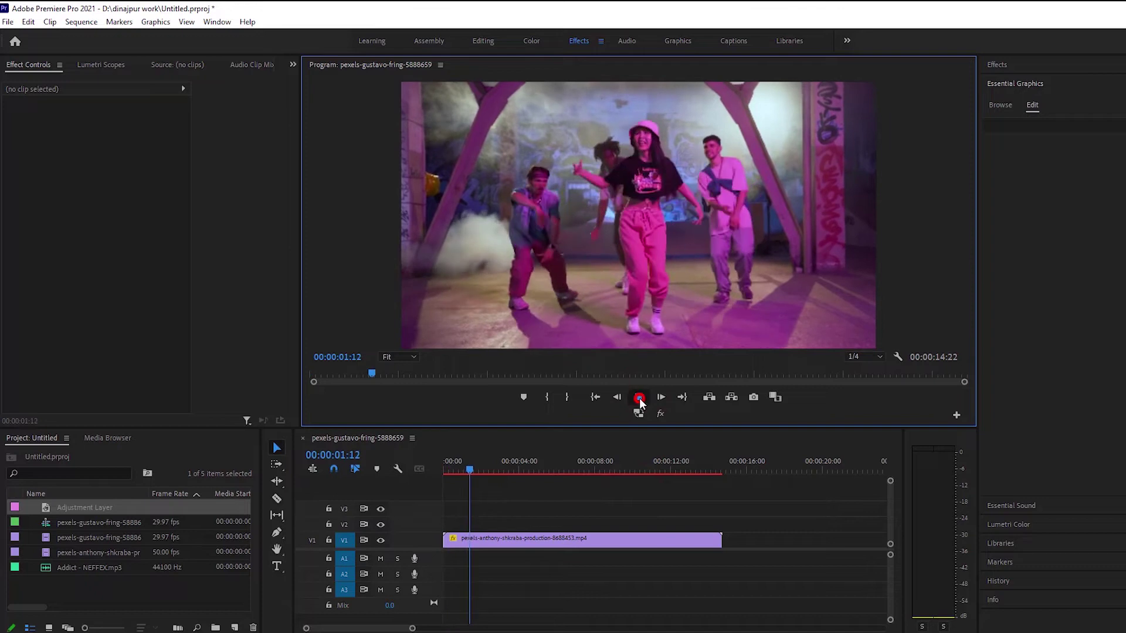
click(638, 398)
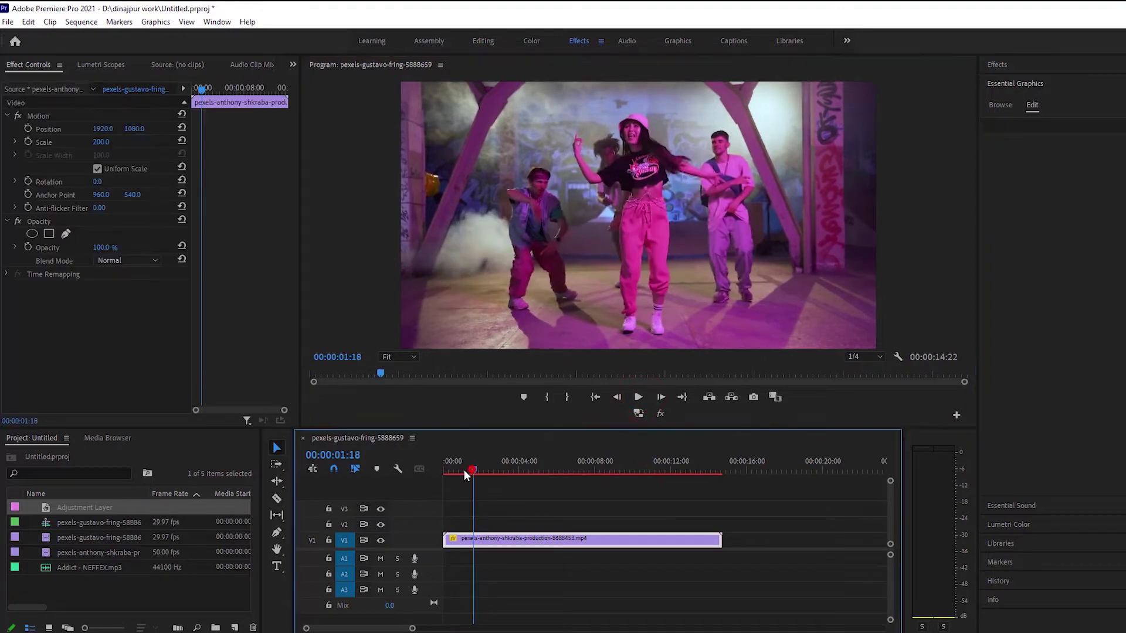
click(472, 469)
key(Home)
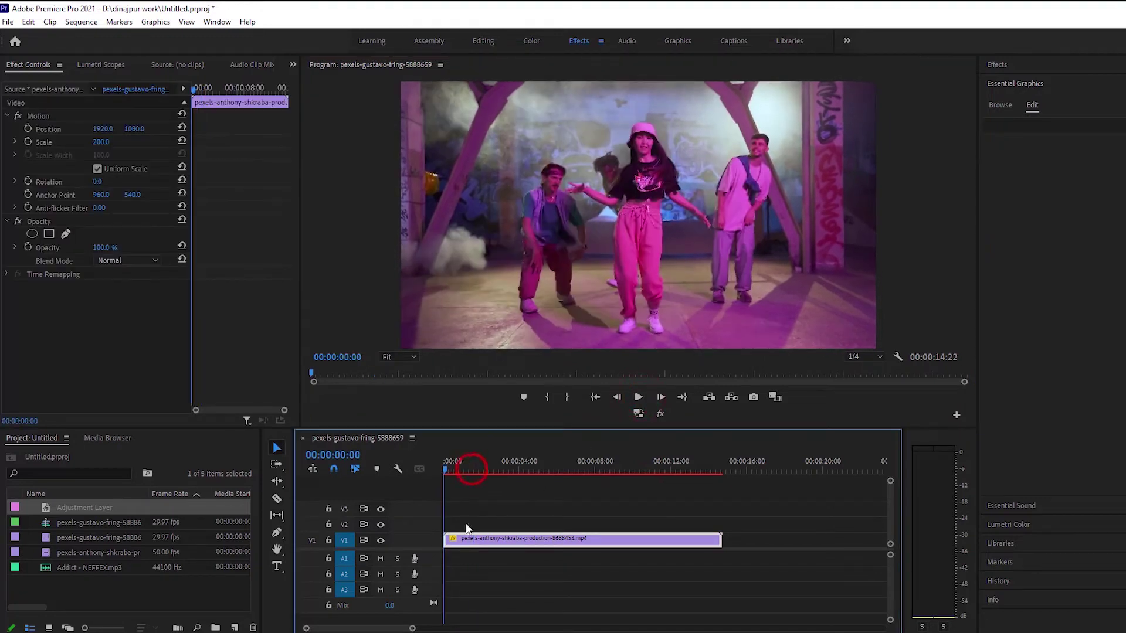
Duplicate the pink dance clip onto V2 and apply Find Edges to the top copy
drag(494, 537, 494, 528)
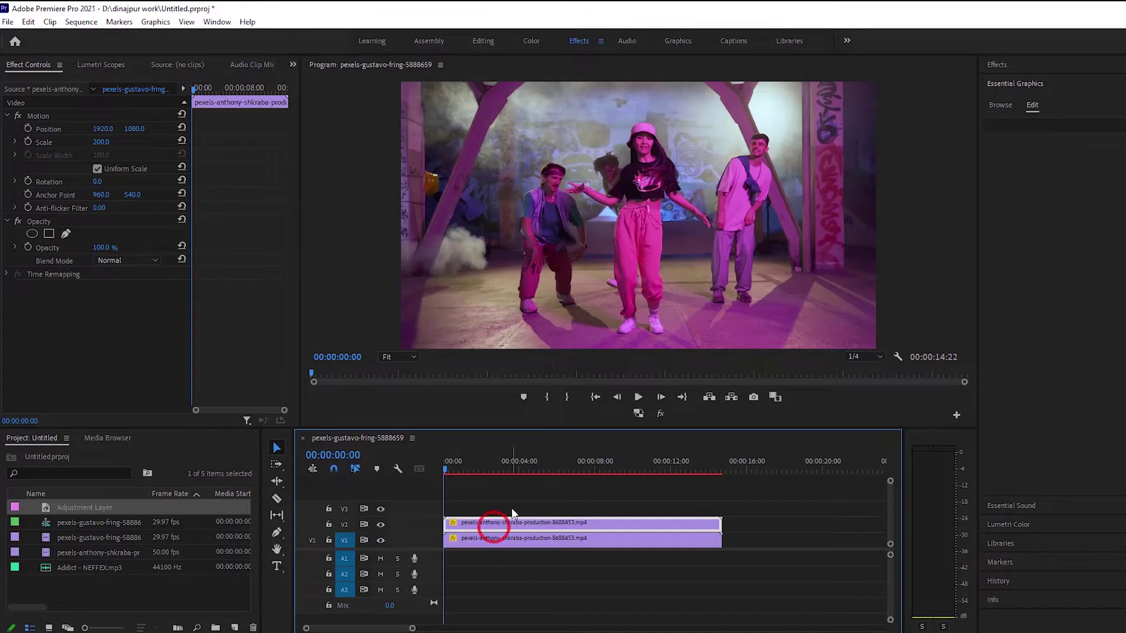
click(485, 42)
click(125, 484)
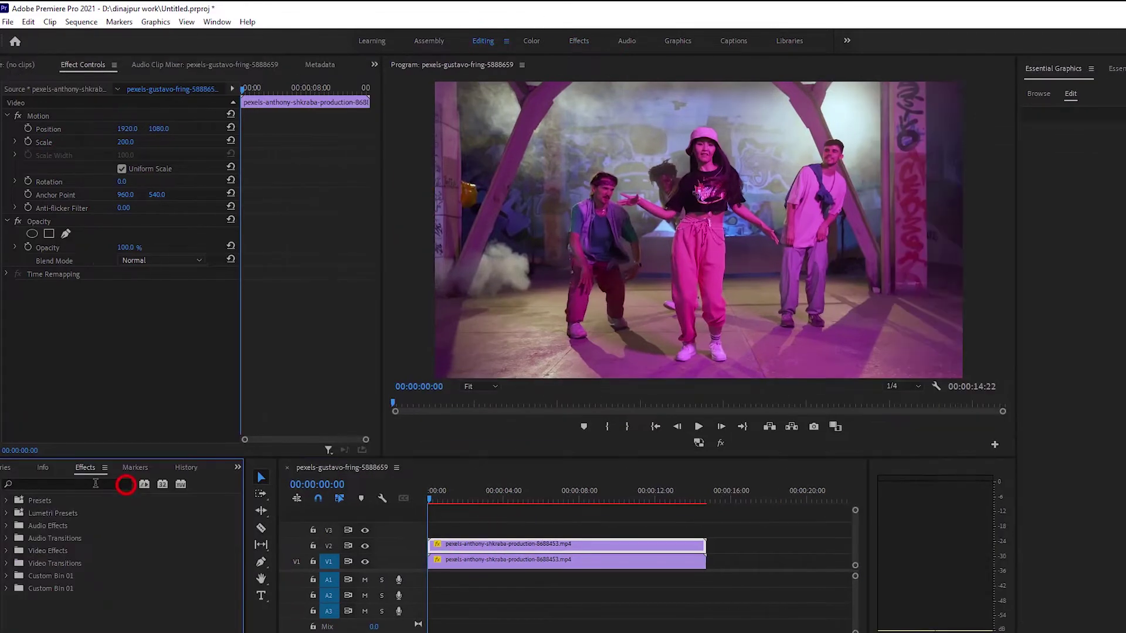
click(92, 483)
text(find)
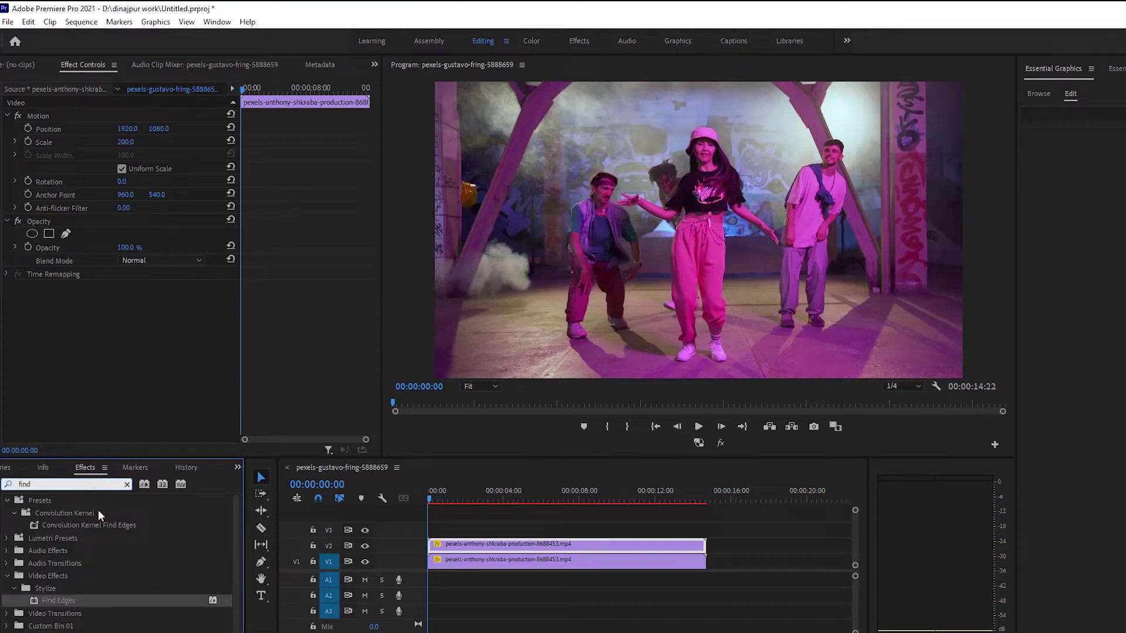
drag(65, 606, 462, 545)
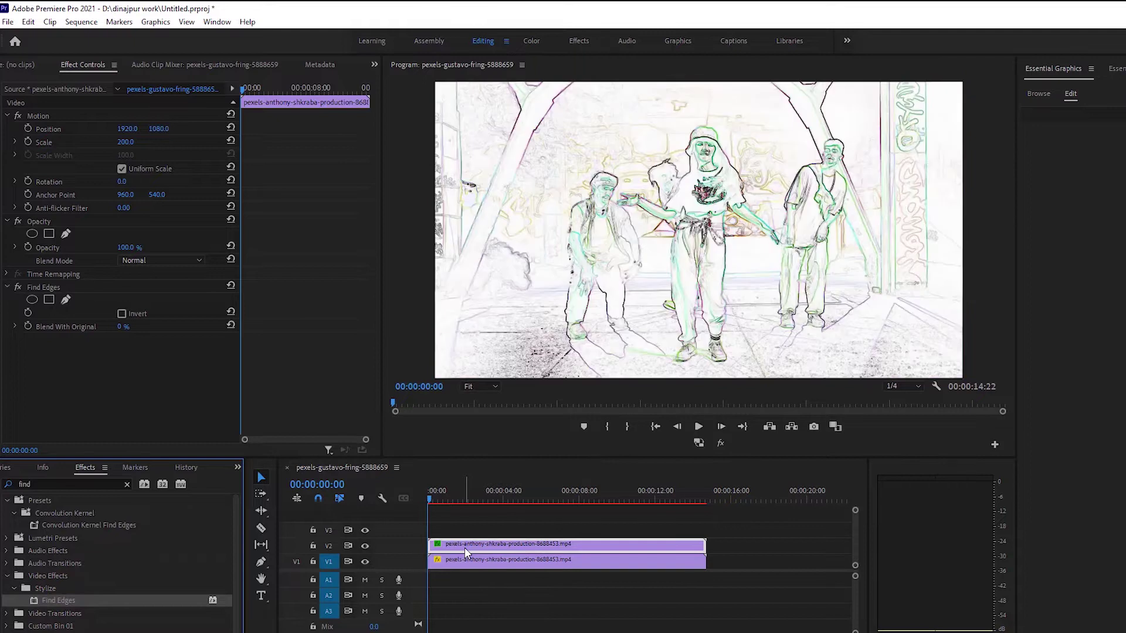
Set the Find Edges copy's blend mode to Luminosity
click(465, 548)
click(145, 260)
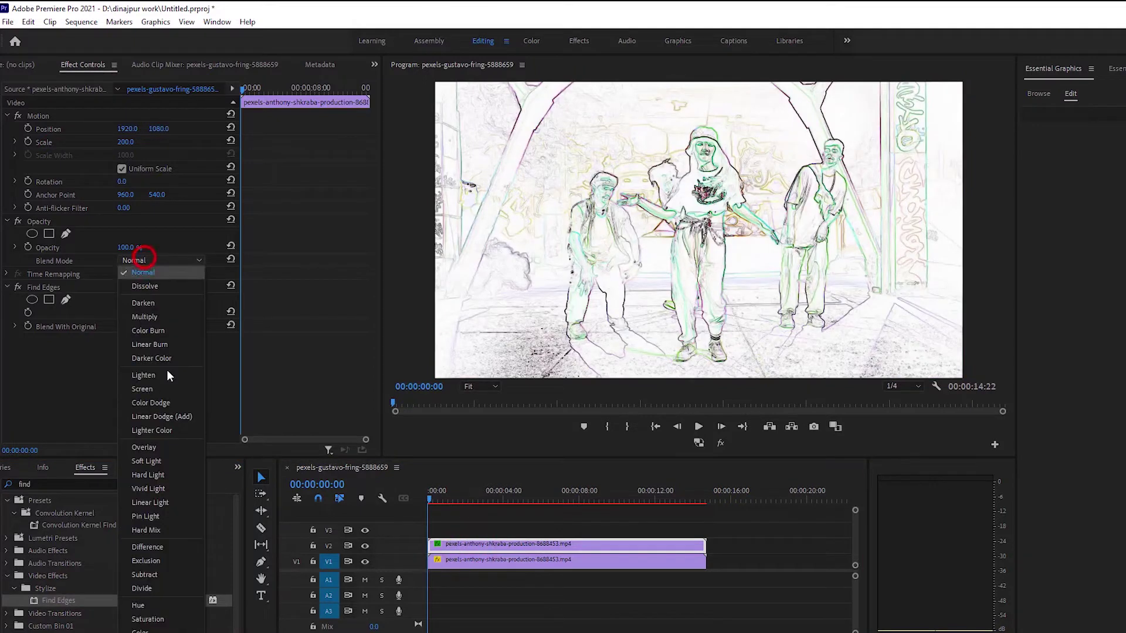
click(149, 623)
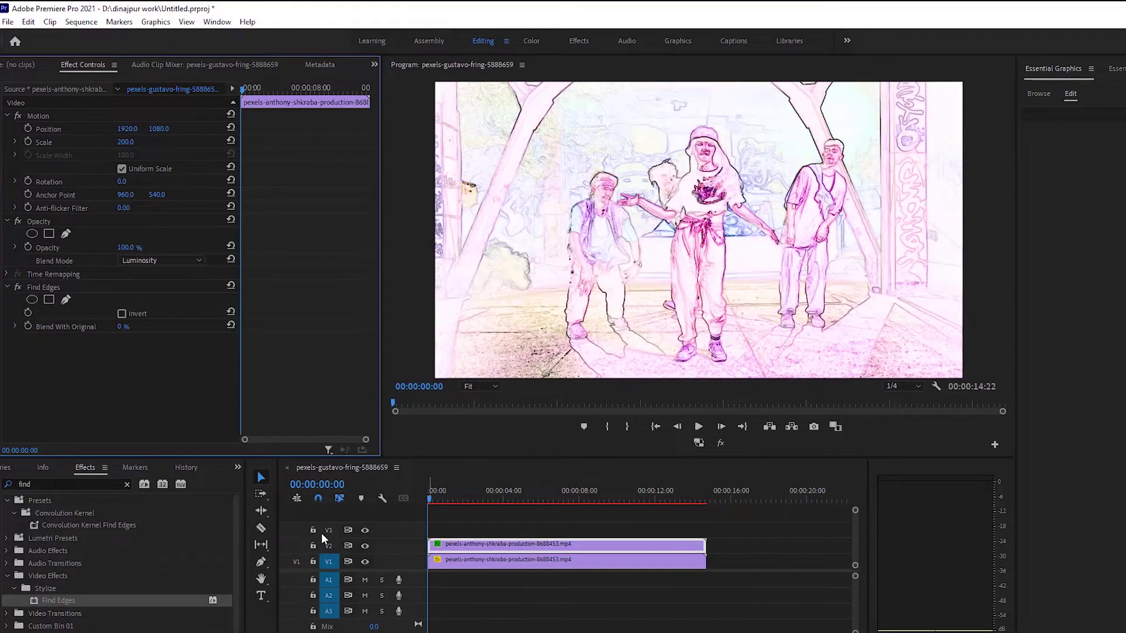
click(579, 42)
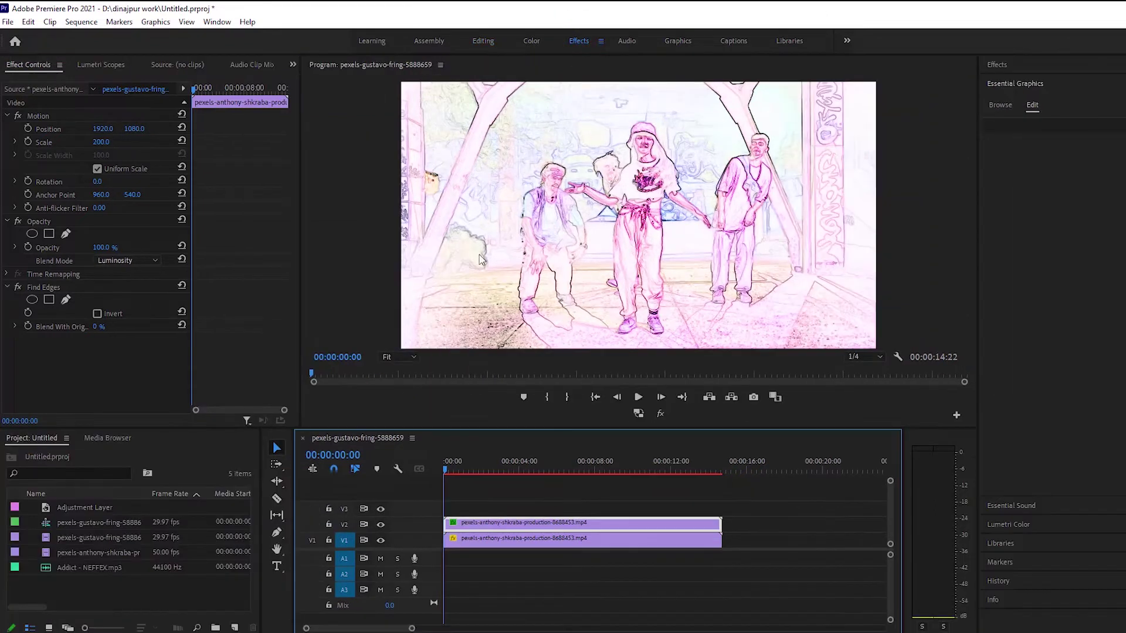
Create a new adjustment layer and place it on V3 at the sequence start
click(235, 627)
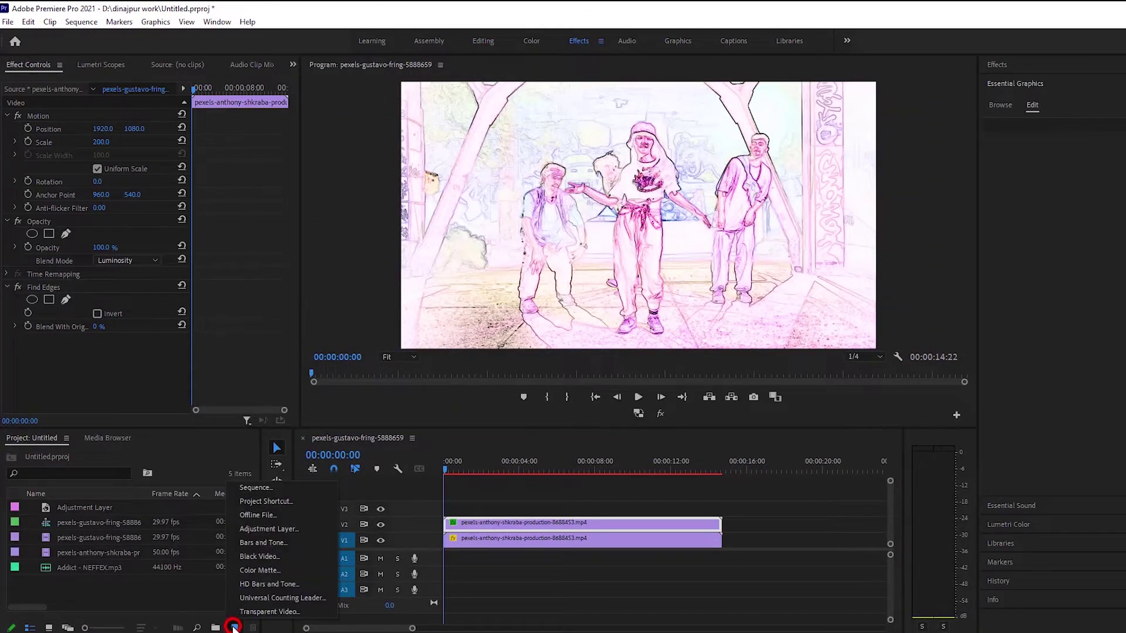
click(274, 529)
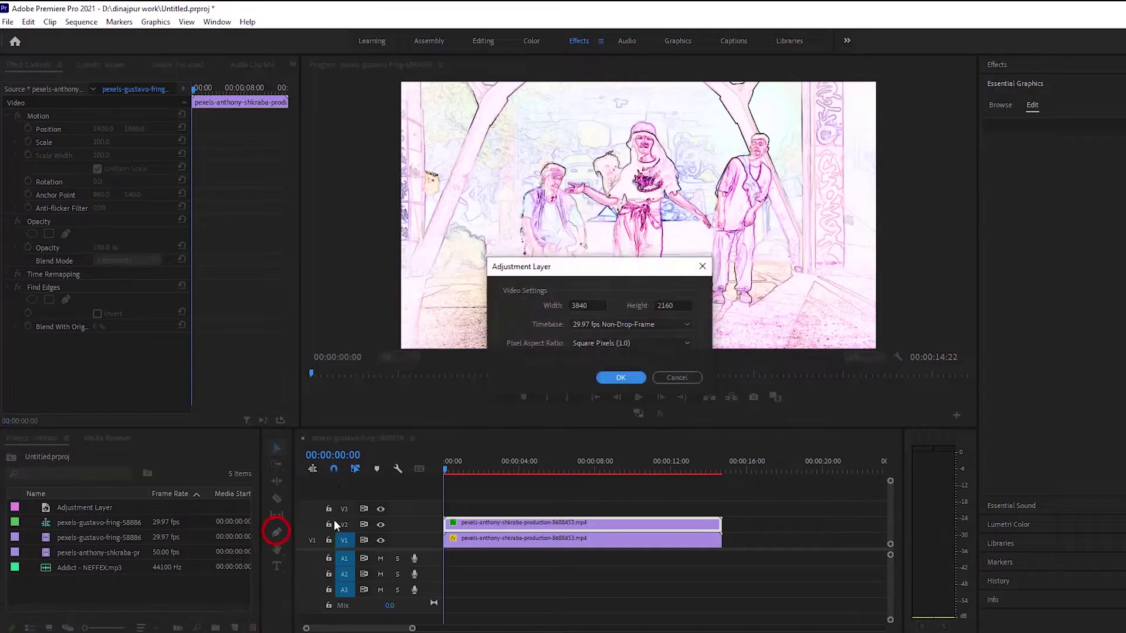
click(619, 379)
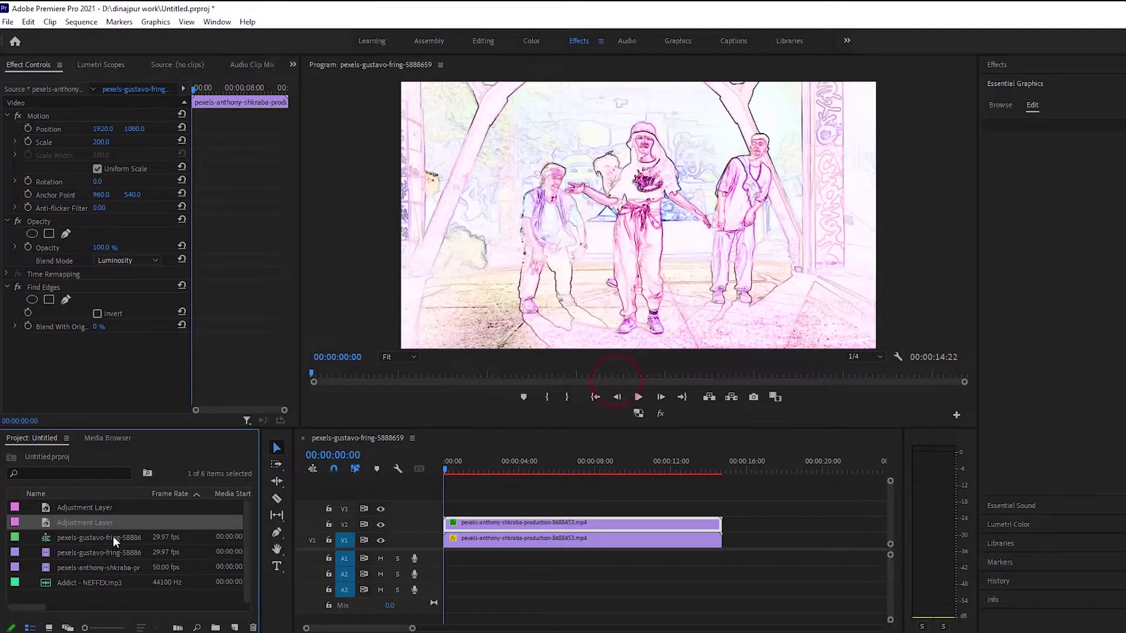
drag(97, 528, 661, 508)
click(660, 507)
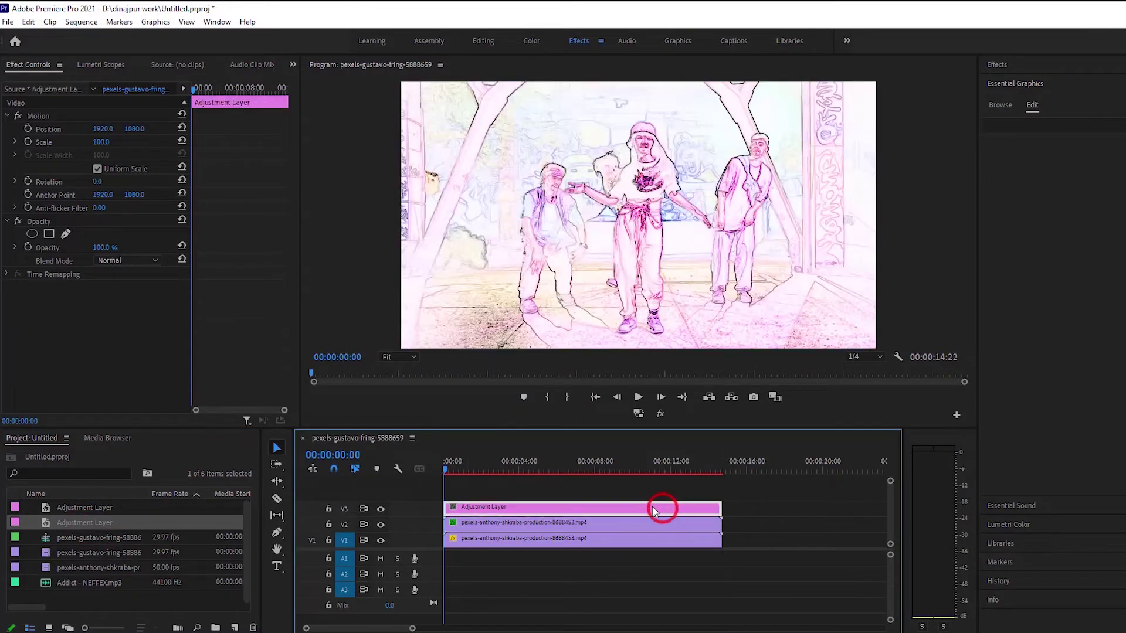
Drop the adjustment layer's Lumetri Contrast to -100 for a faded look
click(532, 42)
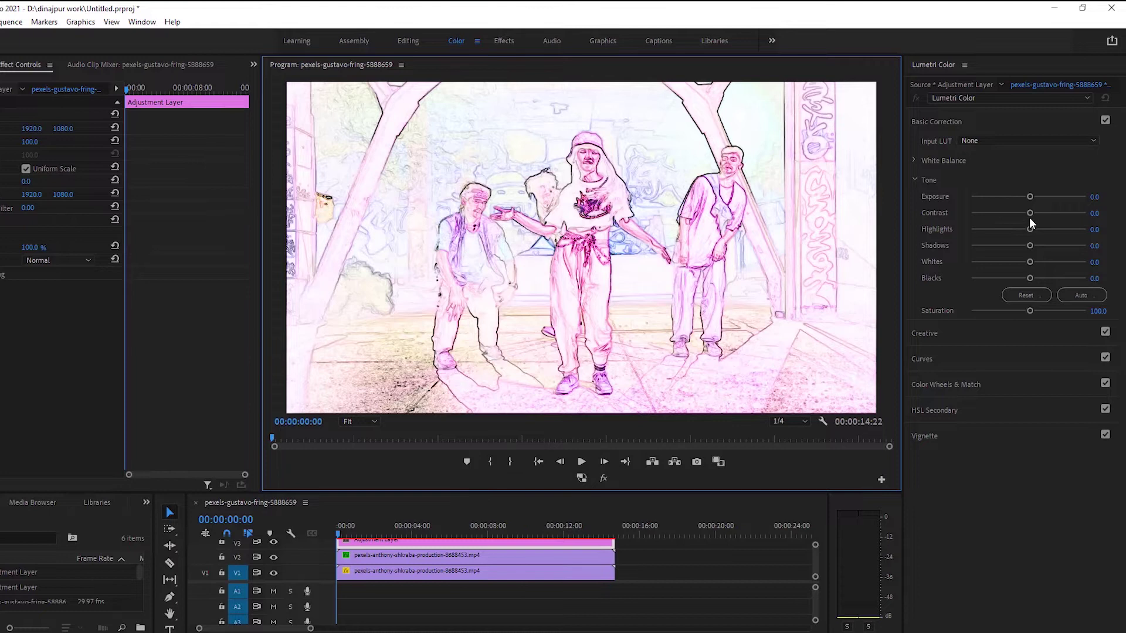
drag(1029, 214, 970, 212)
click(970, 213)
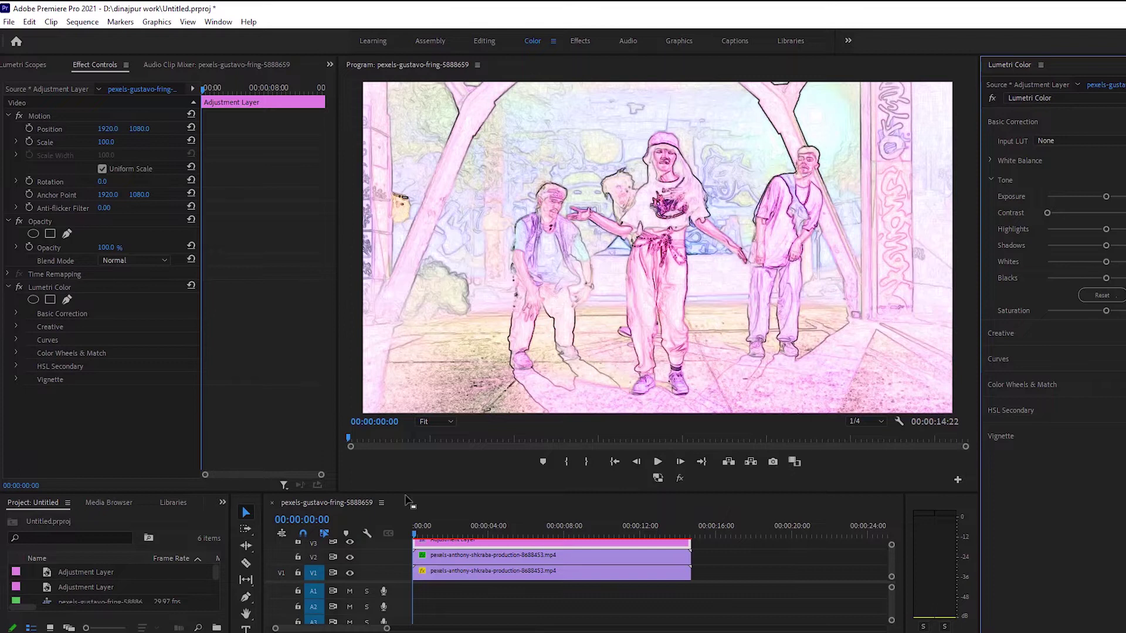
Apply Posterize Time to the adjustment layer at a 10 fps frame rate and preview it
key(shift+7)
click(126, 521)
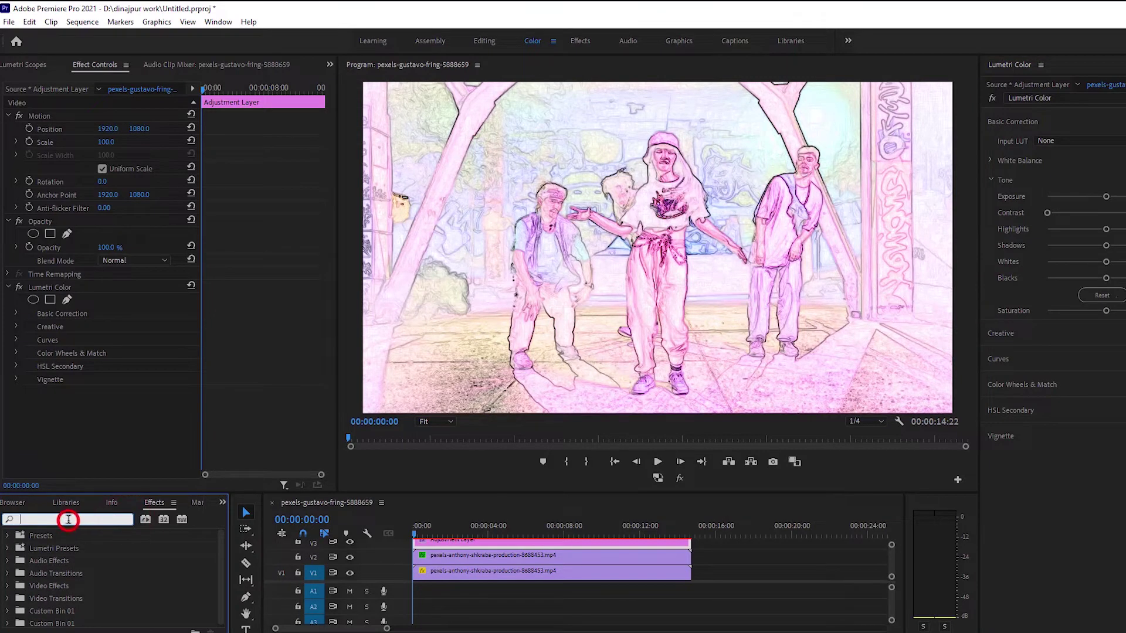
text(post)
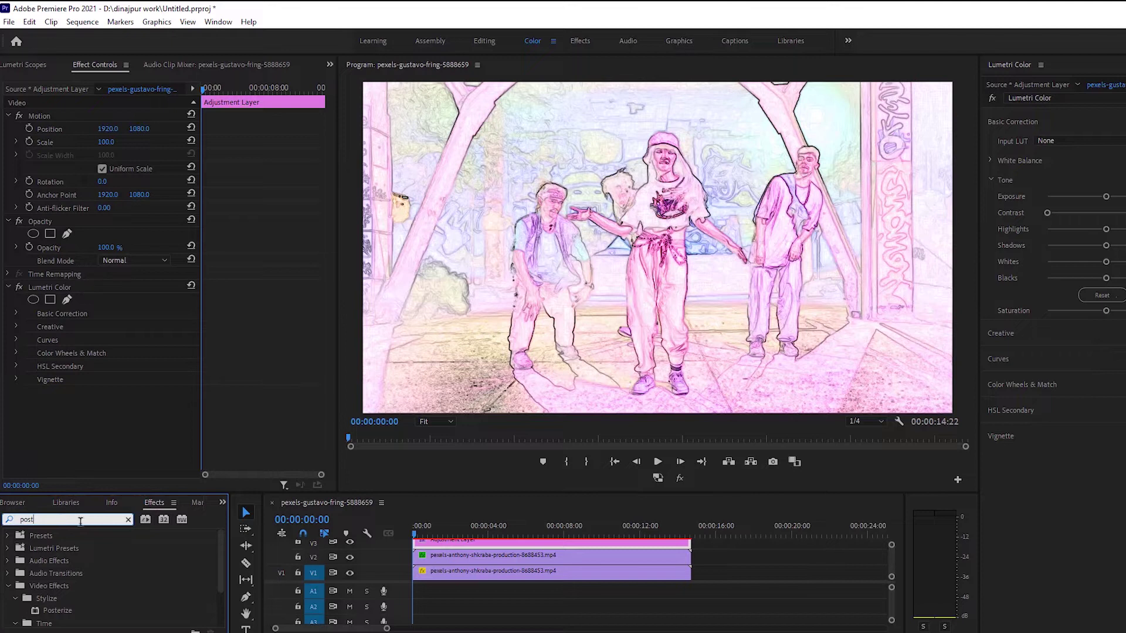
scroll(122, 575, down, 3)
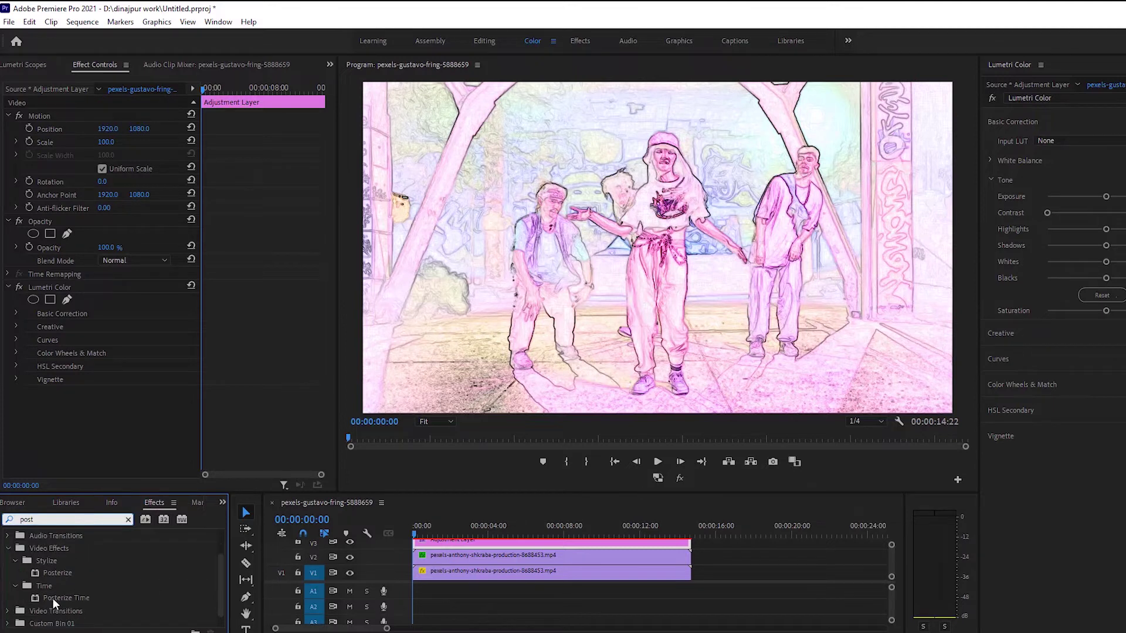
drag(69, 602, 470, 545)
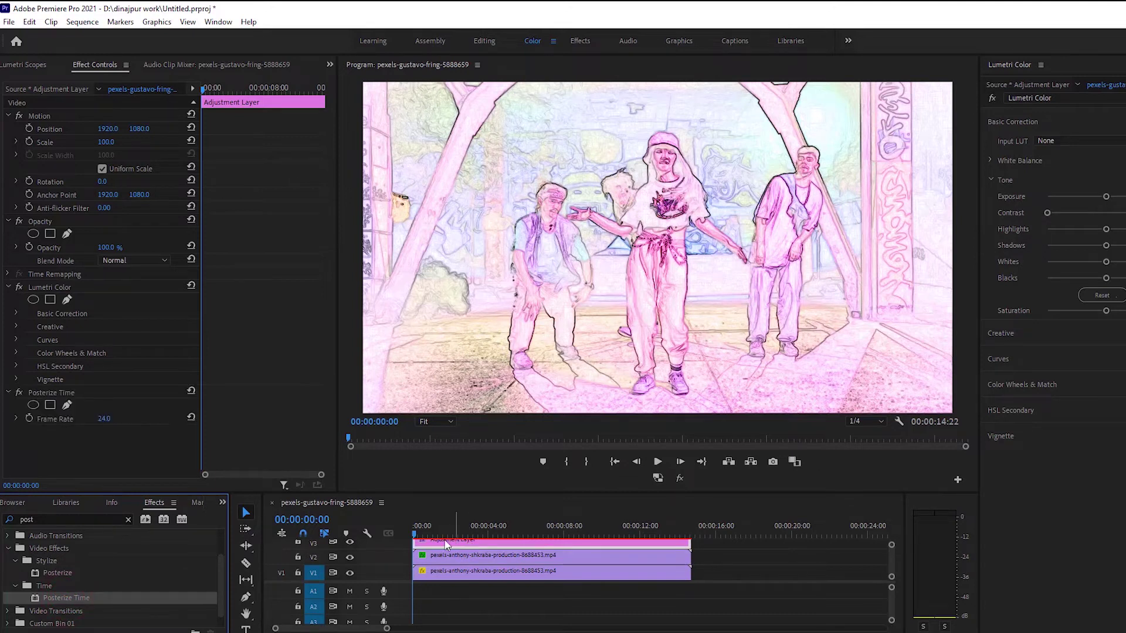
click(101, 418)
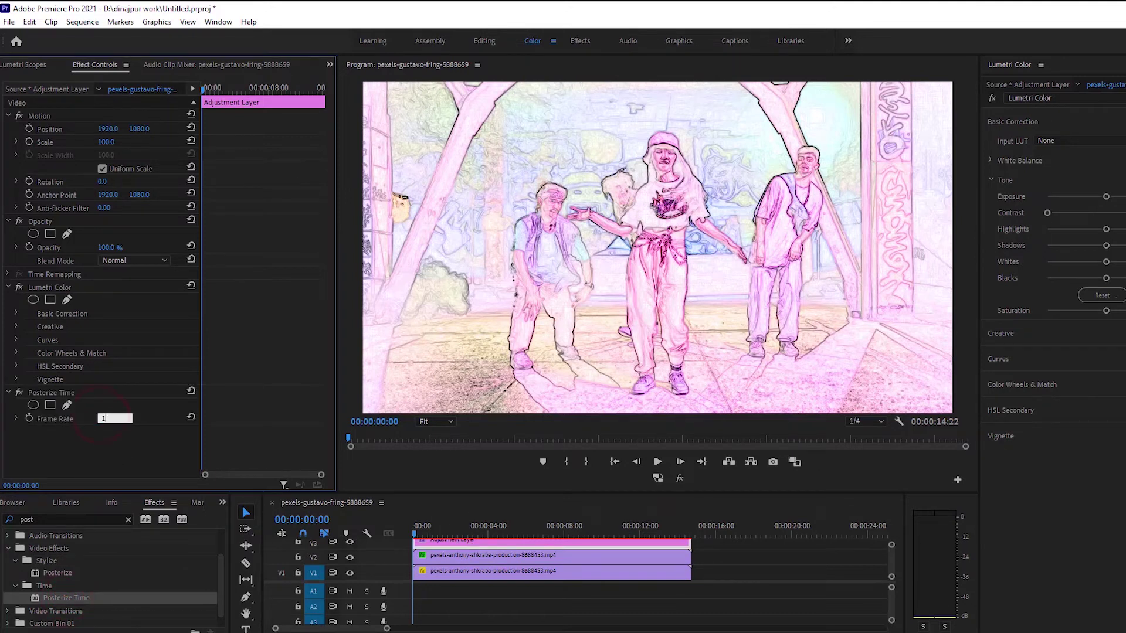
text(10)
key(Return)
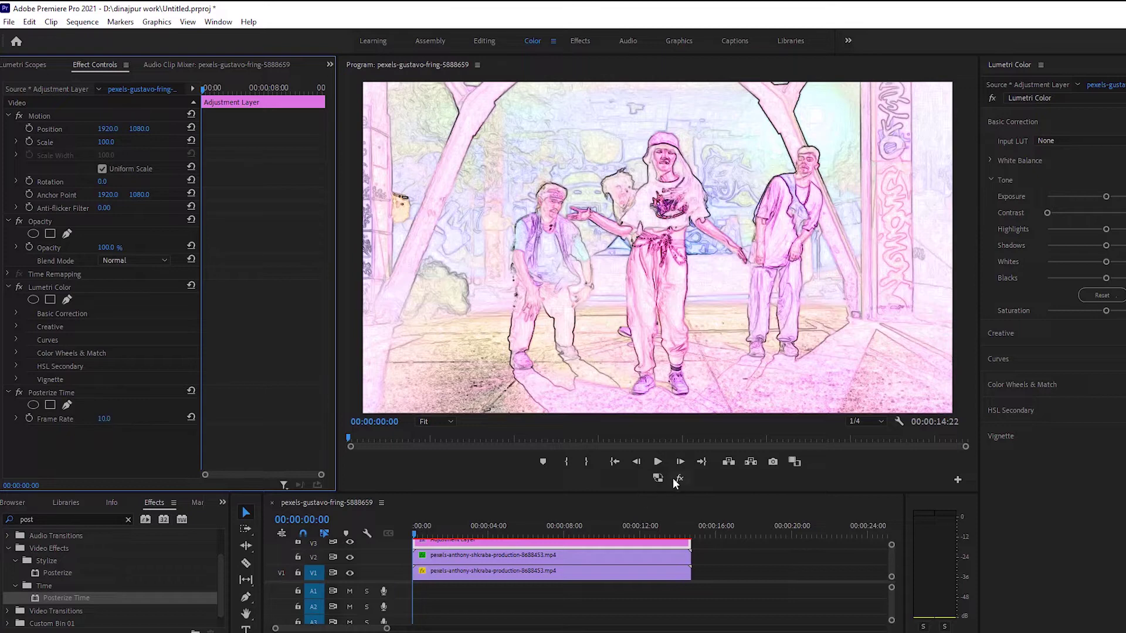
click(658, 463)
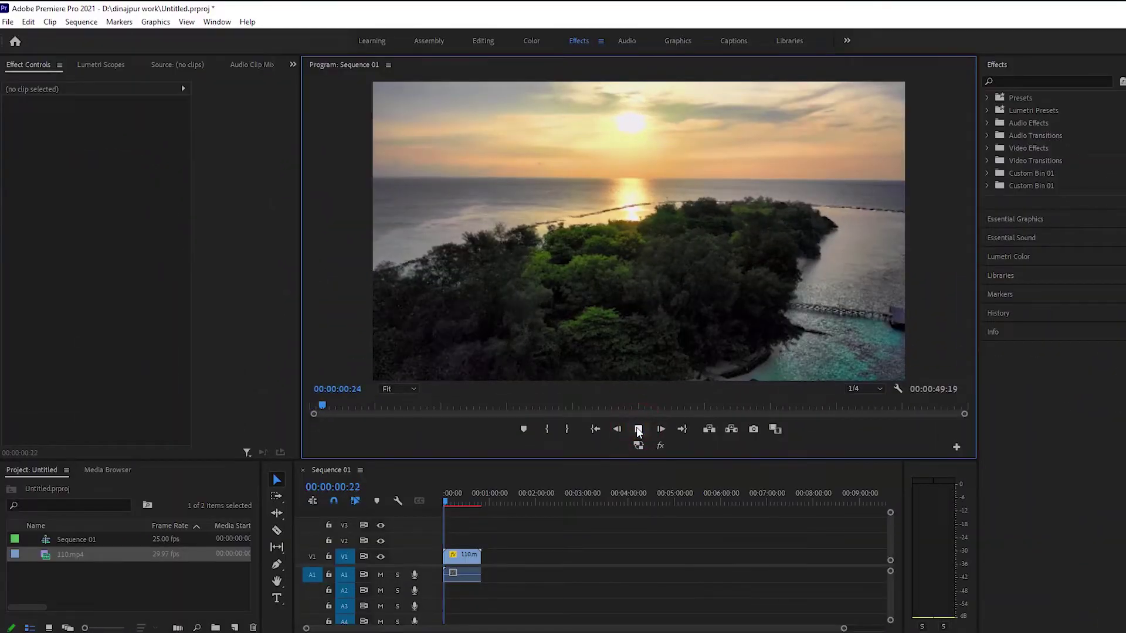
Duplicate the 110.mp4 sunset clip onto V2 and set the copy's blend mode to Darken
click(639, 431)
click(463, 555)
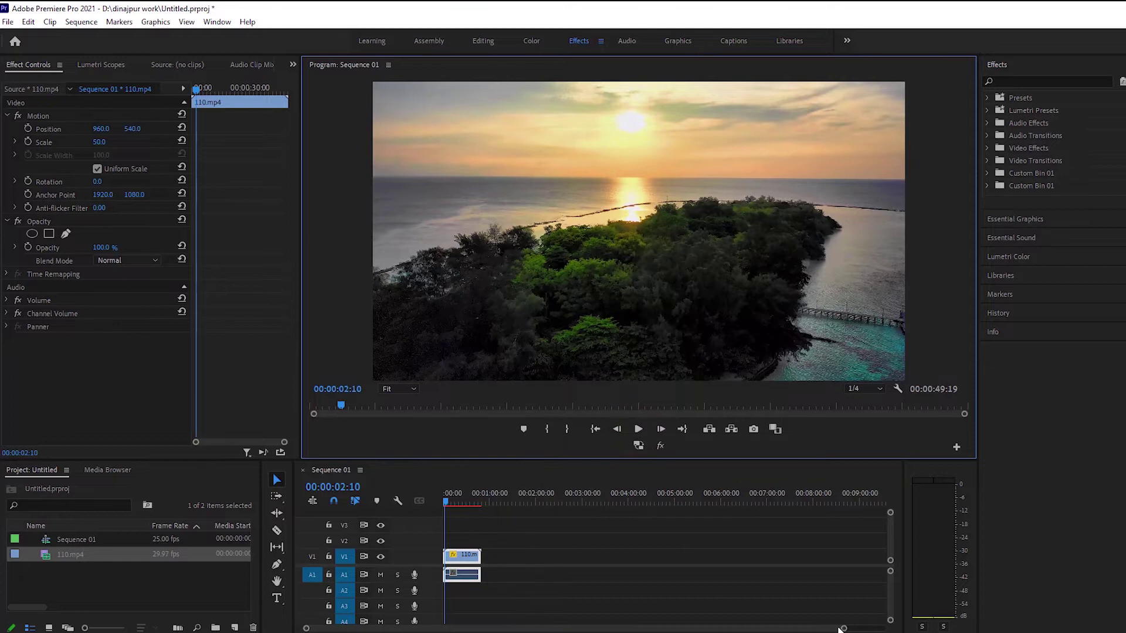
drag(843, 629, 598, 625)
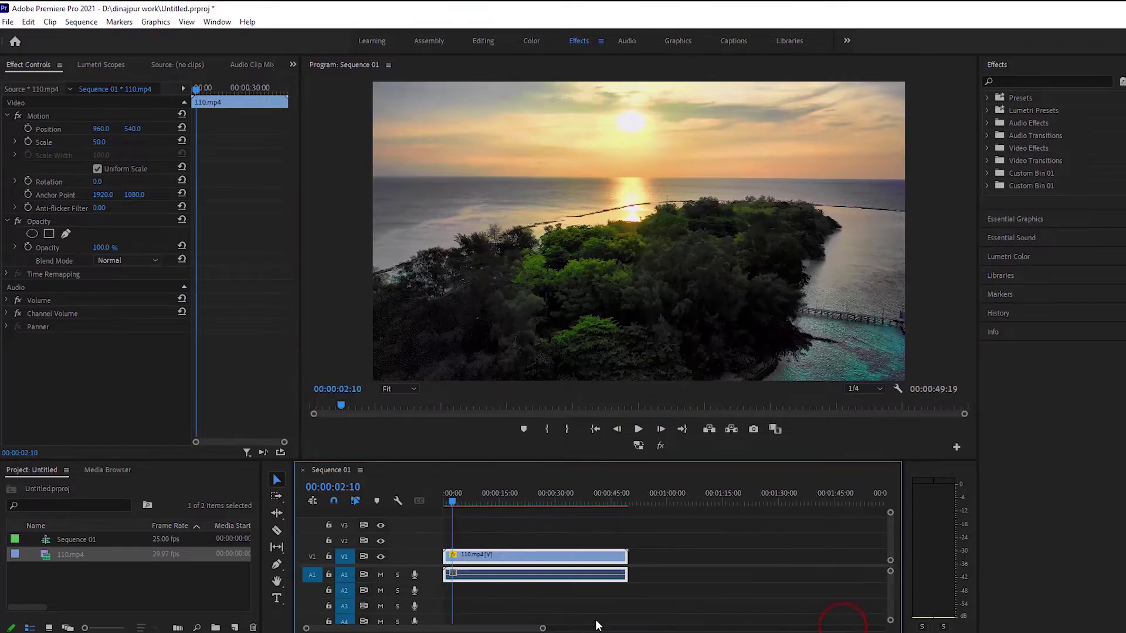
click(515, 556)
drag(515, 556, 512, 542)
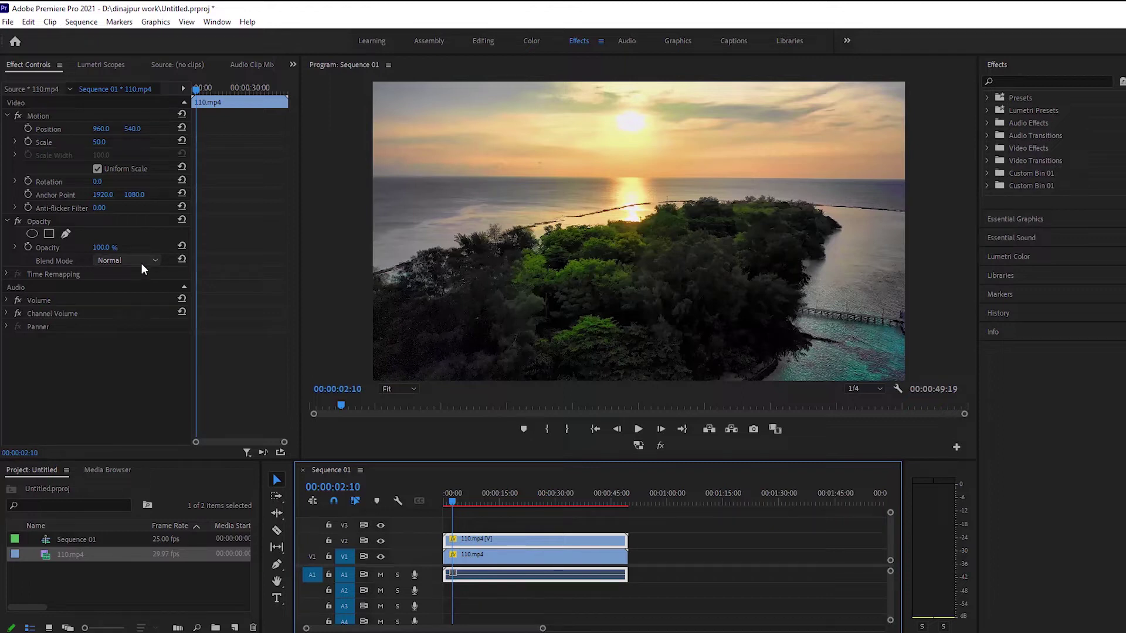
click(122, 262)
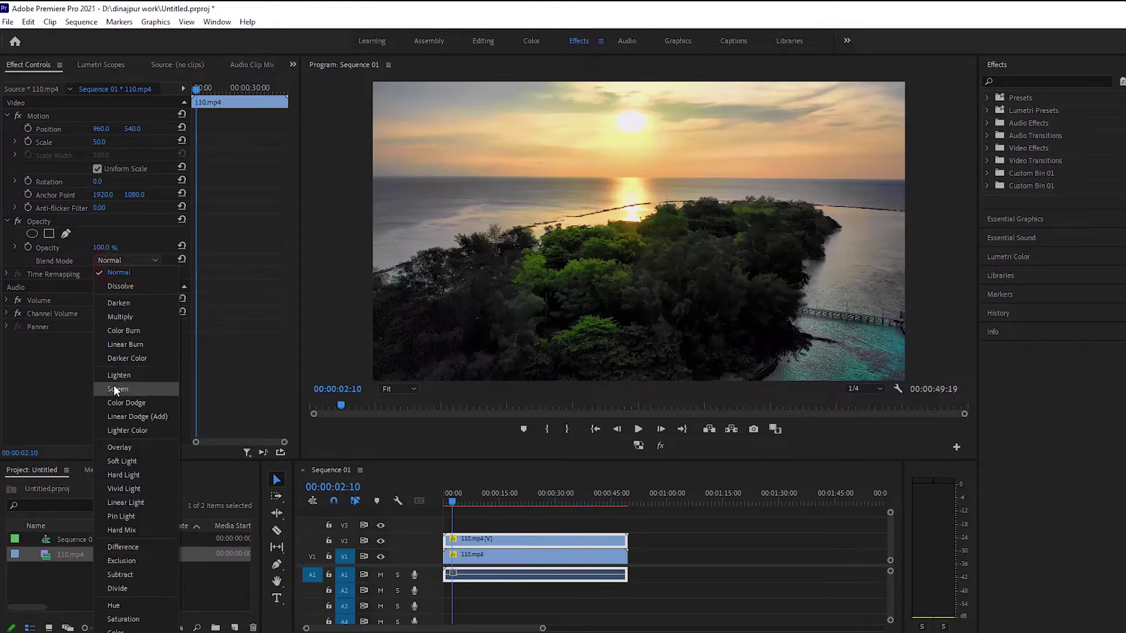
click(134, 304)
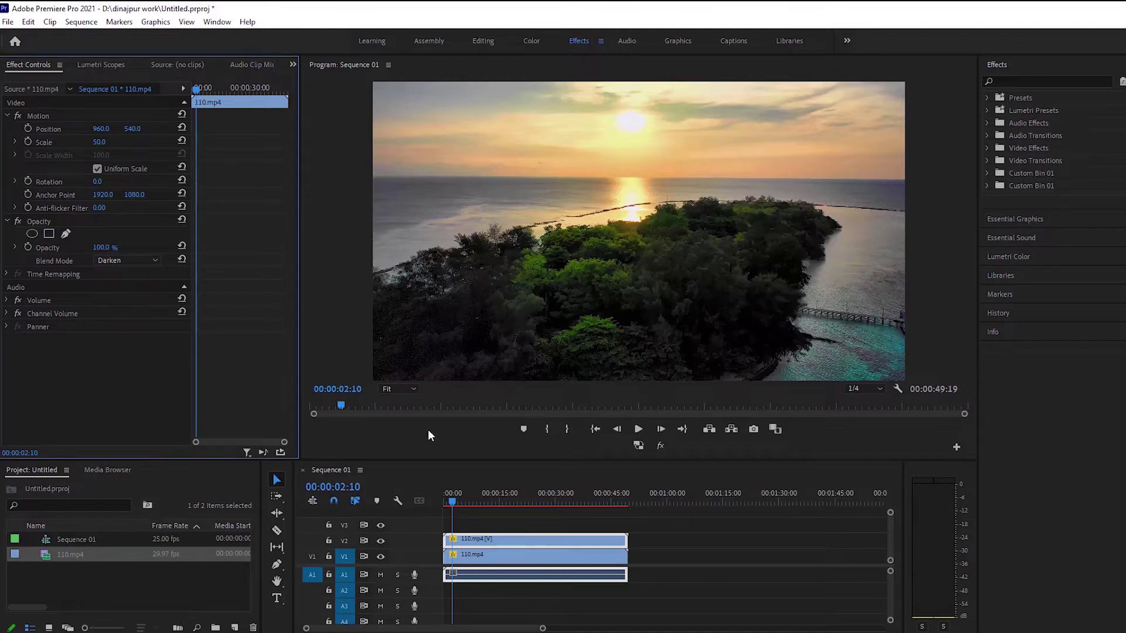
Apply Gaussian Blur to the V1 sunset clip, set Blurriness to 13, and preview the blend
click(492, 562)
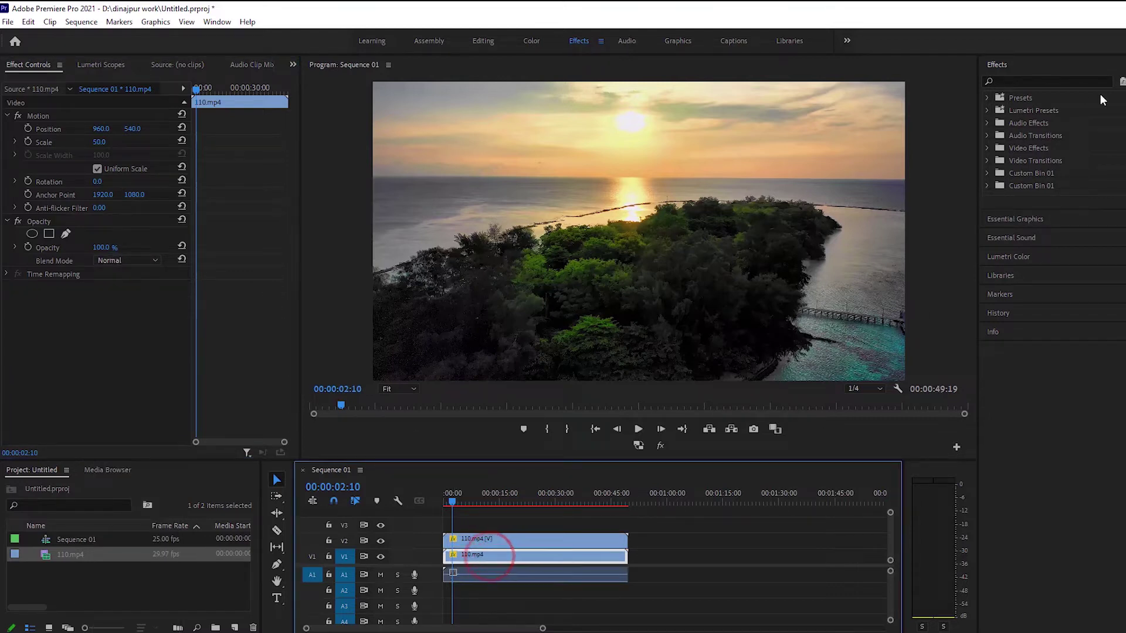
click(1056, 83)
text(B)
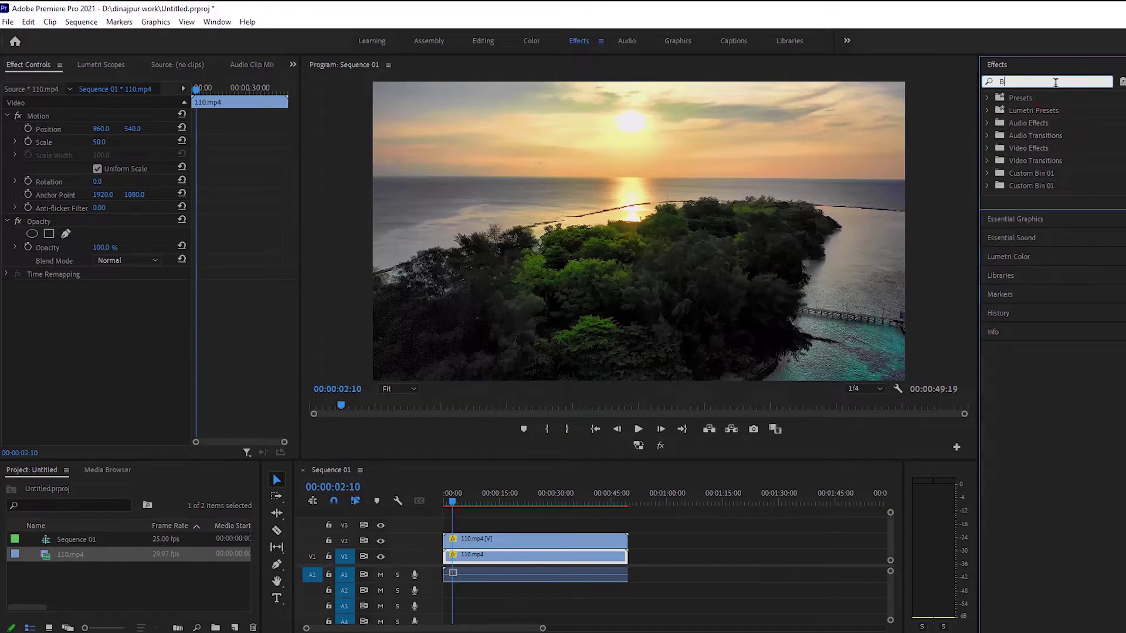
text(LUR)
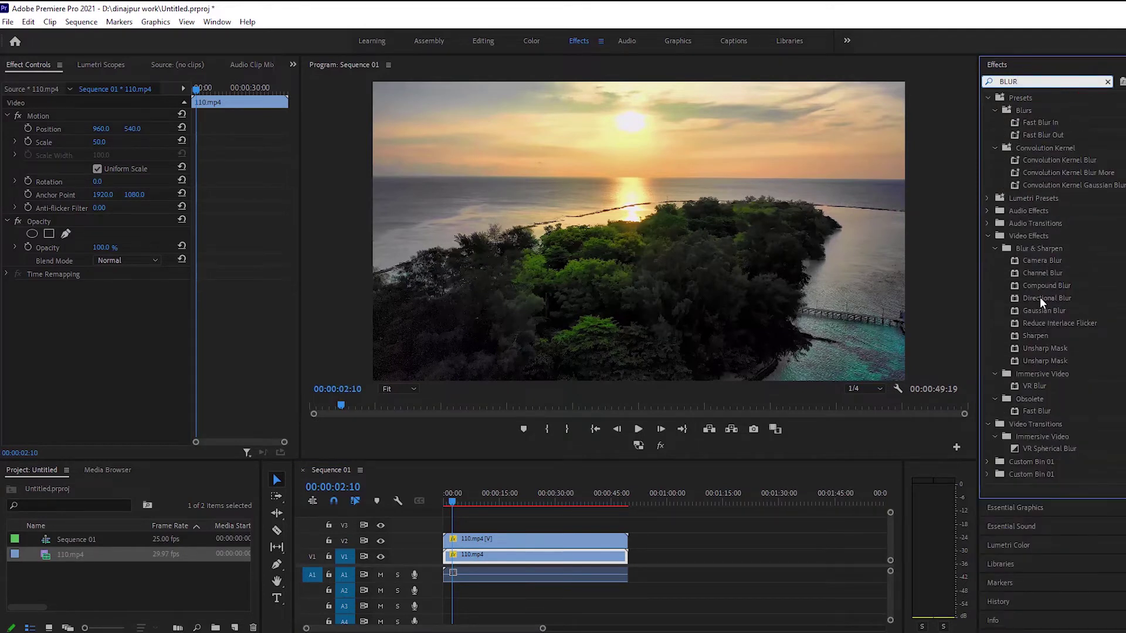
drag(1045, 310, 680, 466)
drag(557, 510, 487, 557)
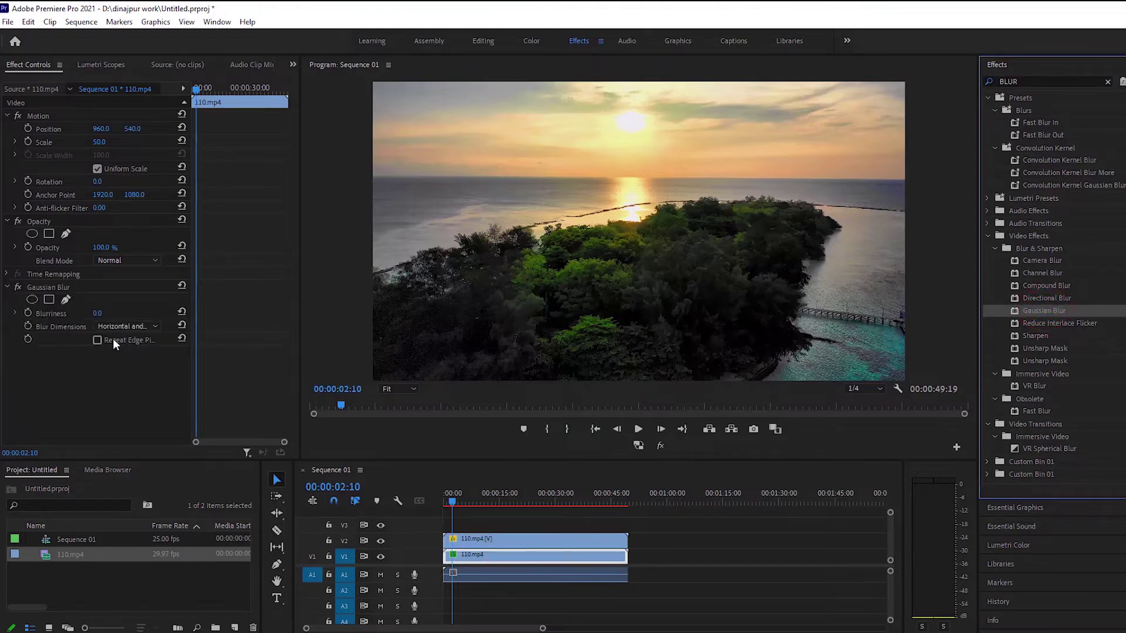
click(98, 314)
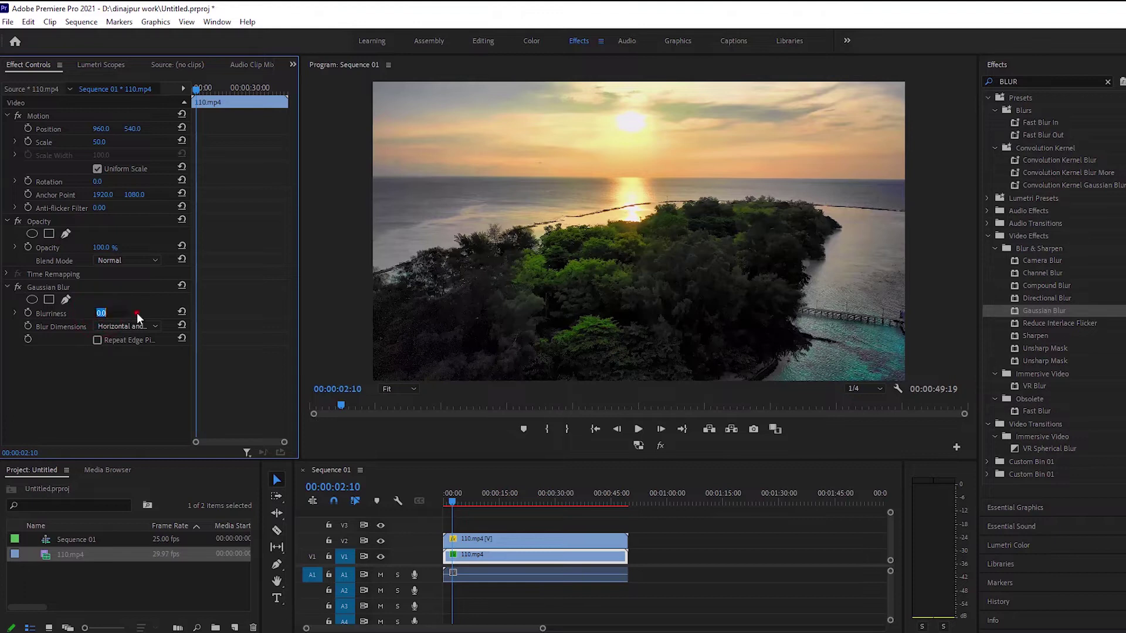
click(103, 314)
text(13)
key(Return)
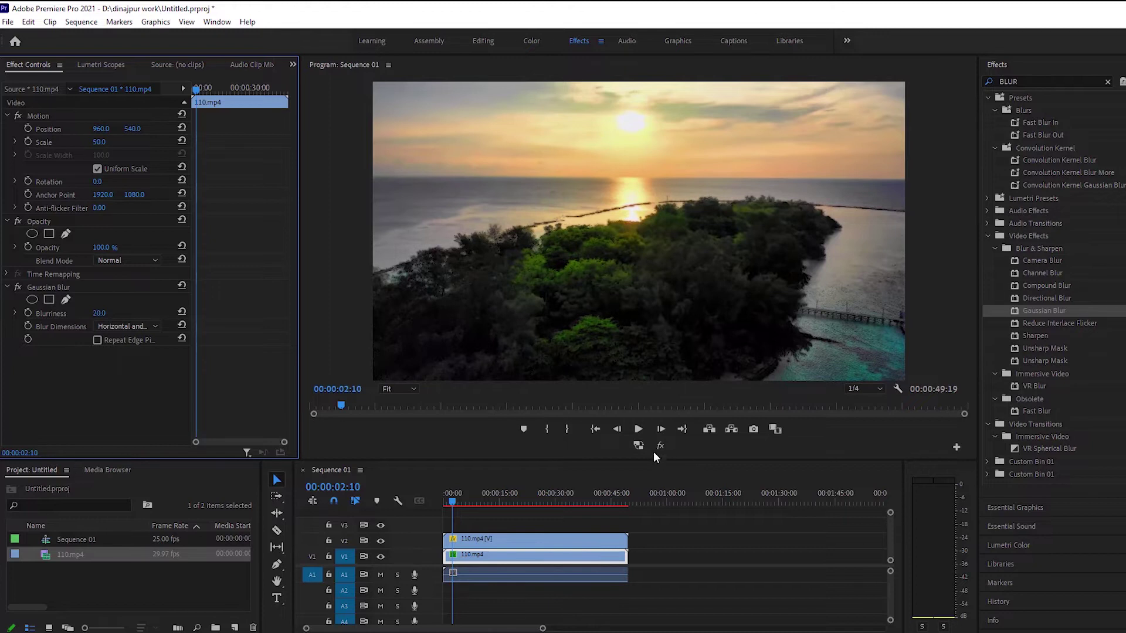
click(639, 430)
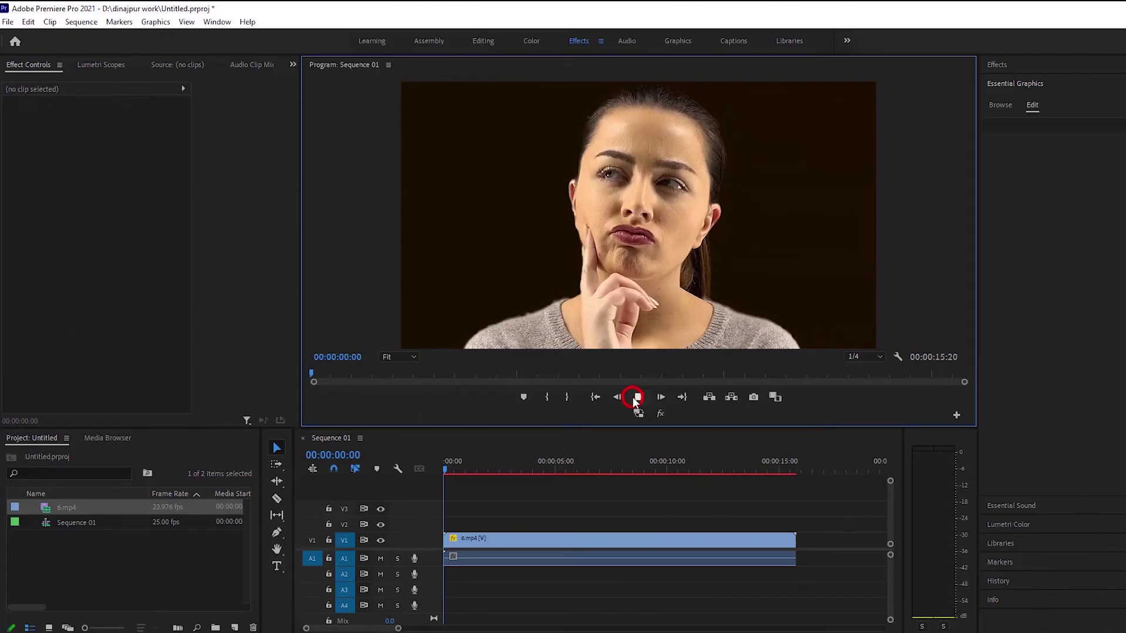
click(638, 398)
Preview the 6.mp4 portrait clip and duplicate it onto V2
click(523, 539)
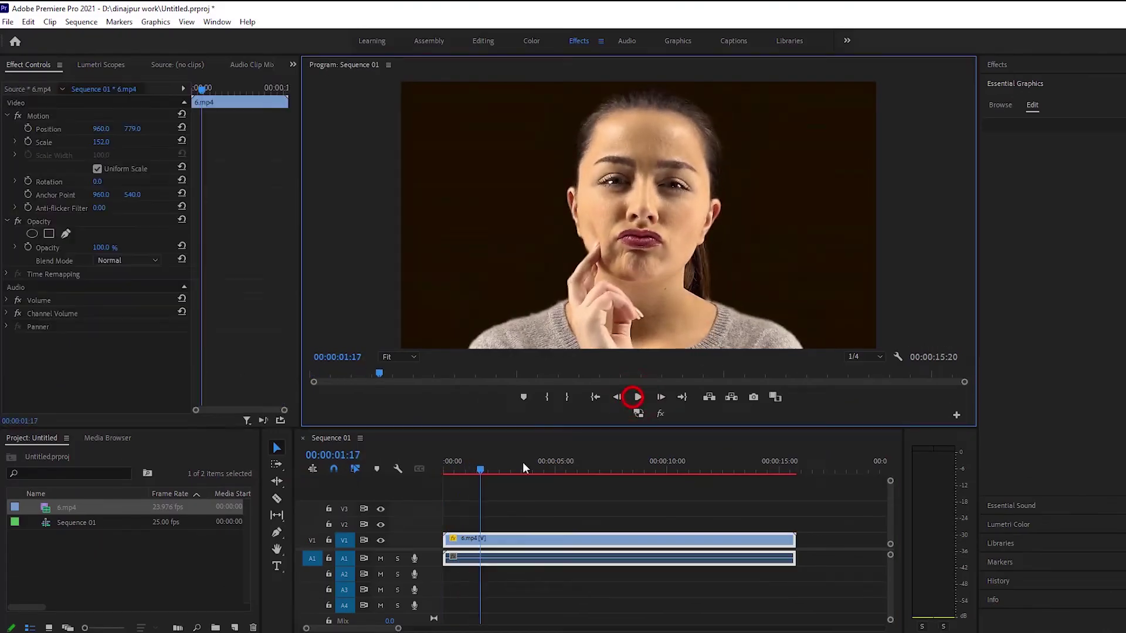
drag(481, 469, 406, 473)
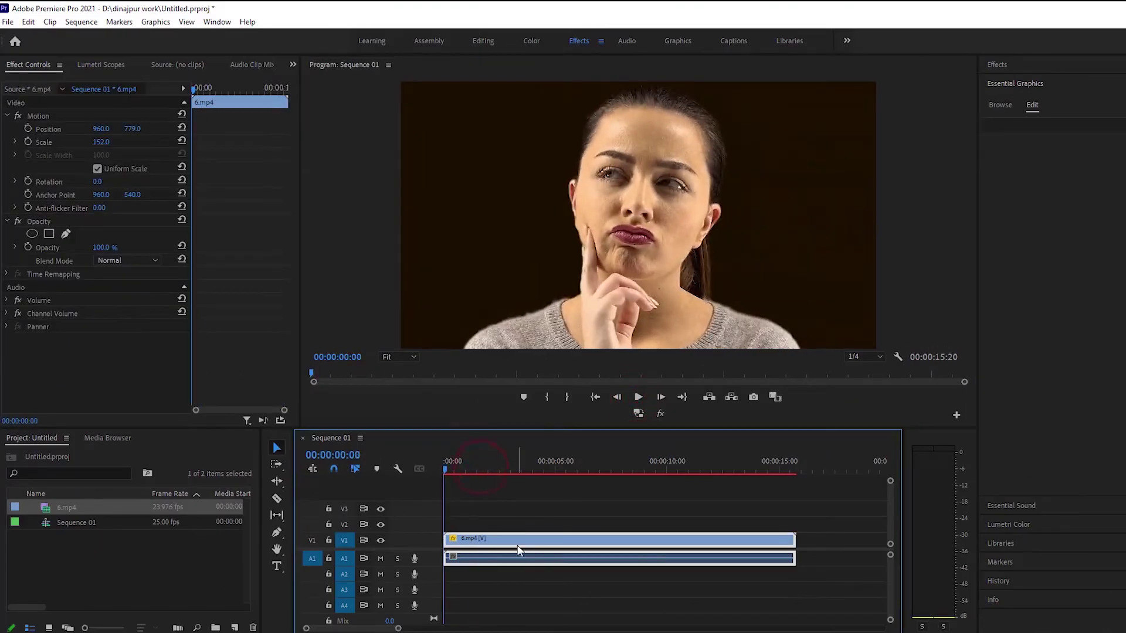
drag(517, 540, 519, 523)
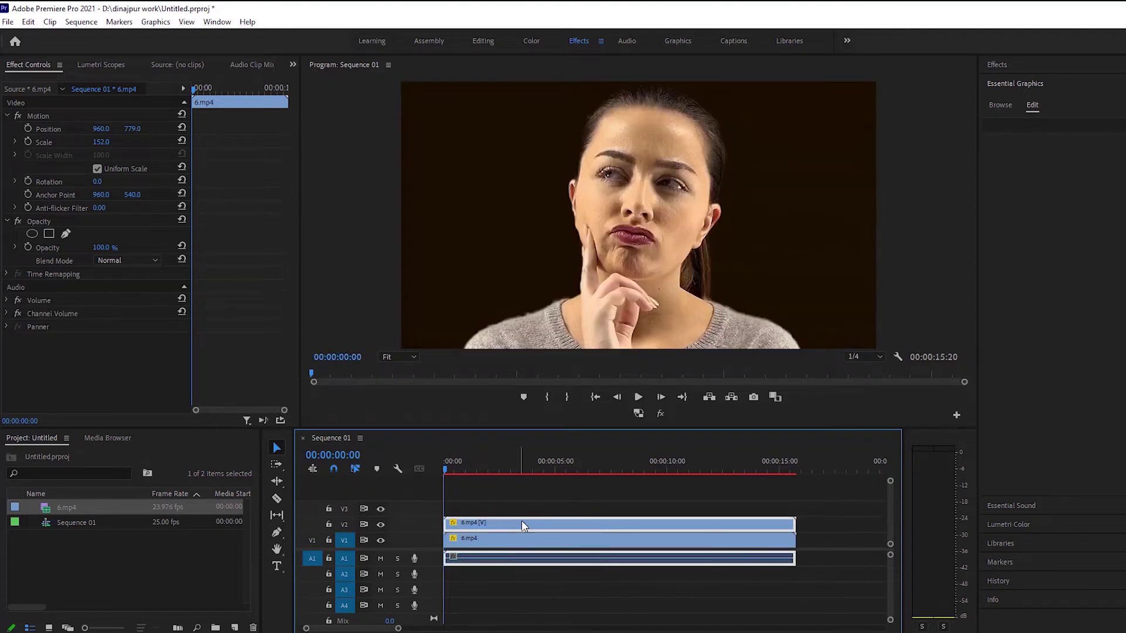
Set the portrait's Lumetri Saturation to 0 for a black-and-white image
click(531, 43)
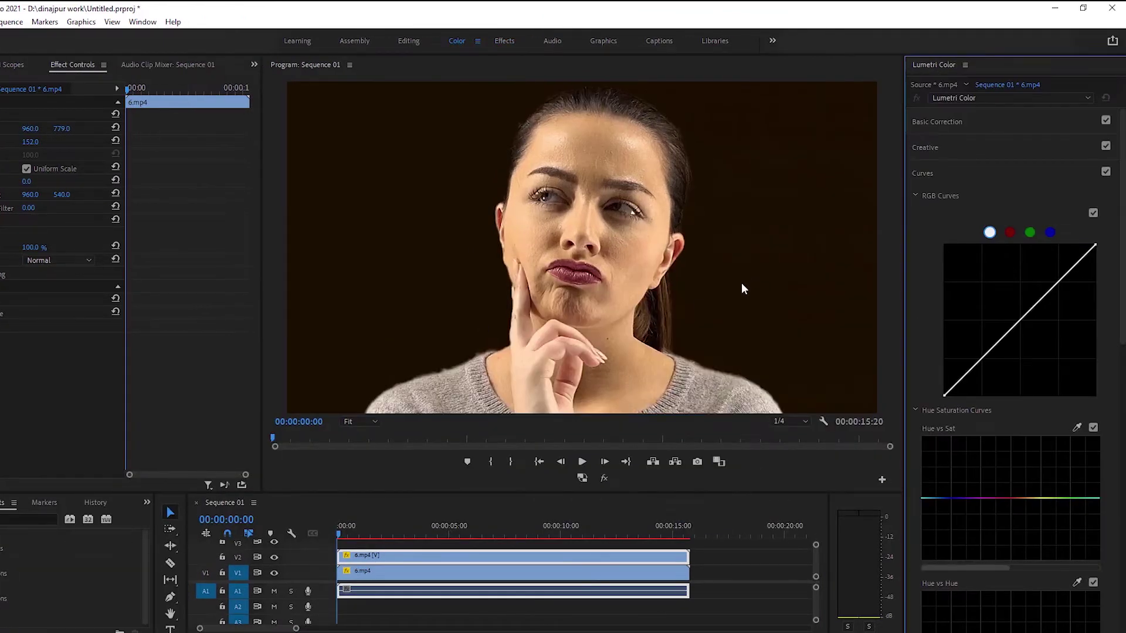
click(947, 121)
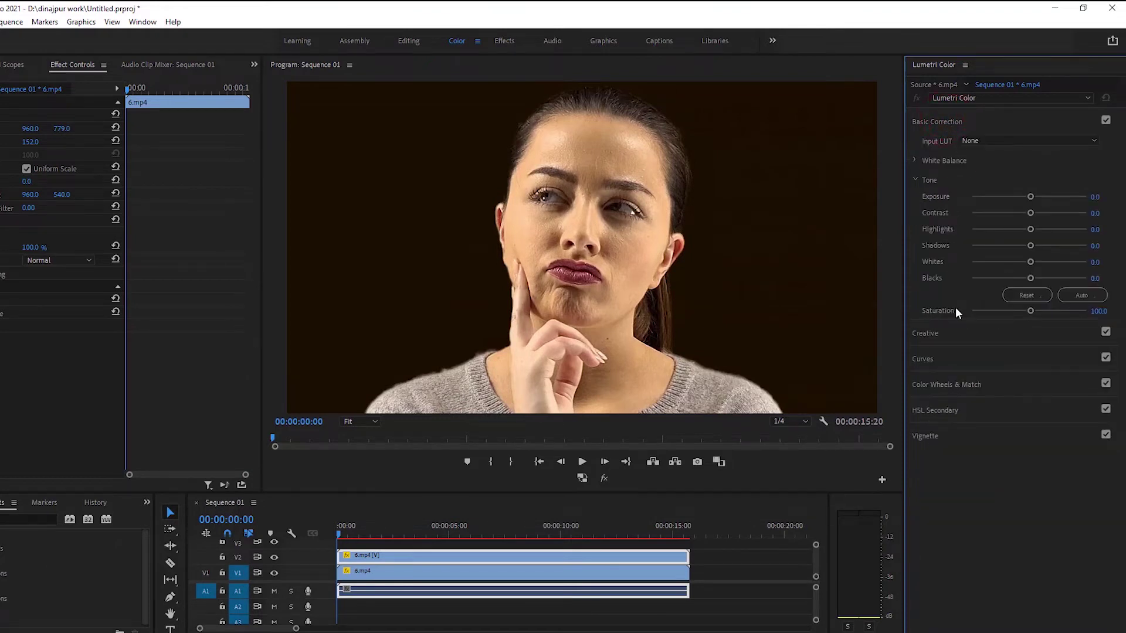
drag(1030, 312, 978, 311)
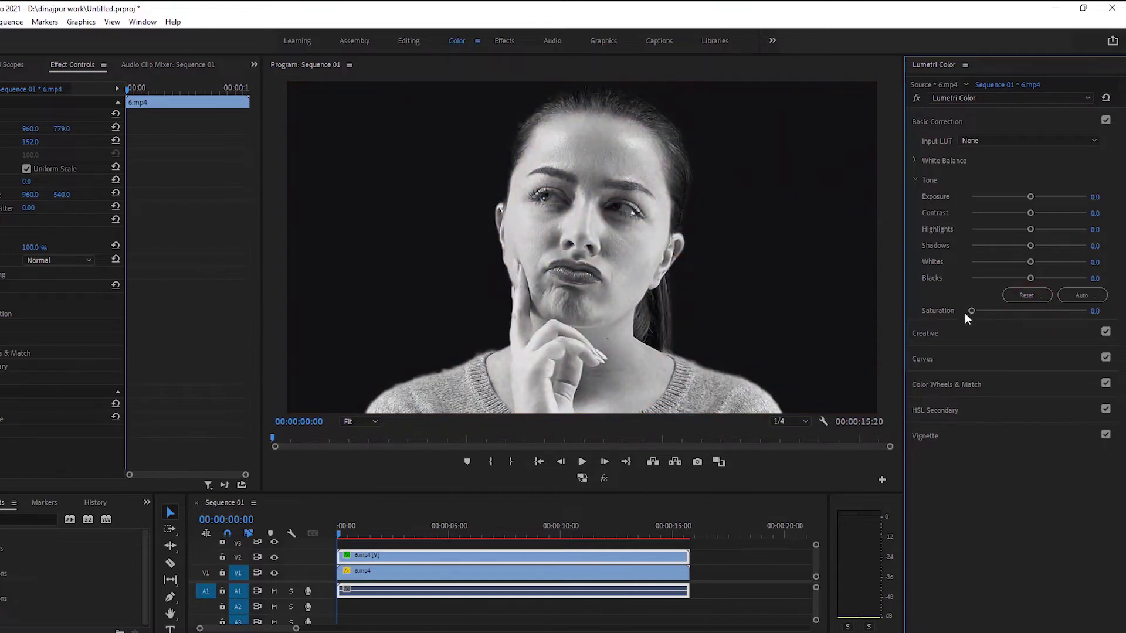
click(932, 333)
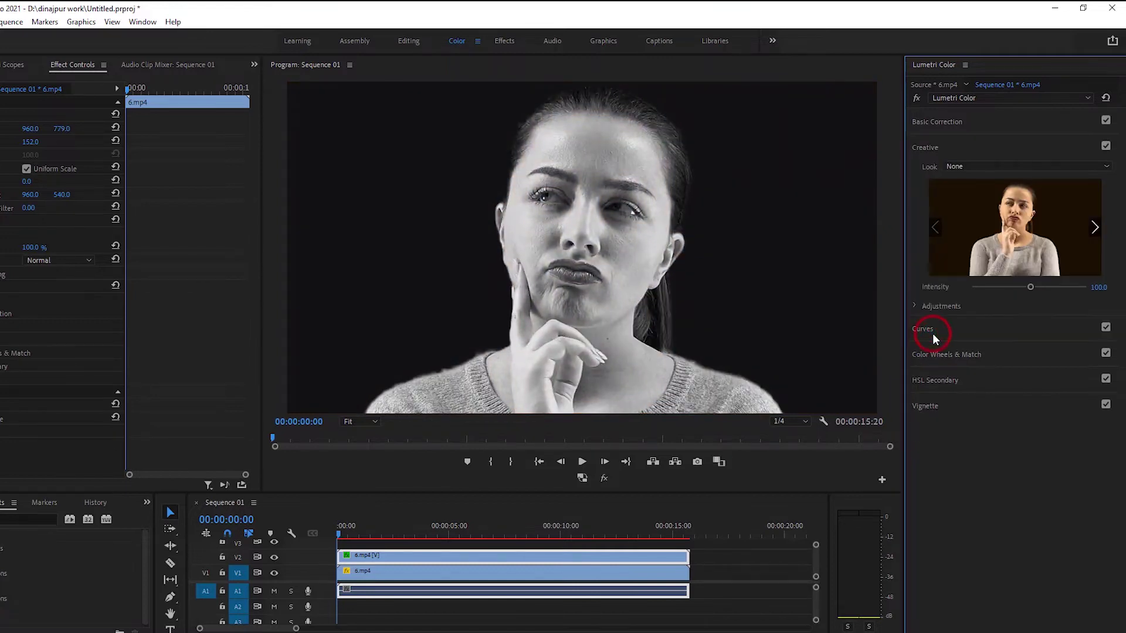
Bend the RGB master curve into a steep S, darkening the portrait and adjusting the shadows
click(928, 329)
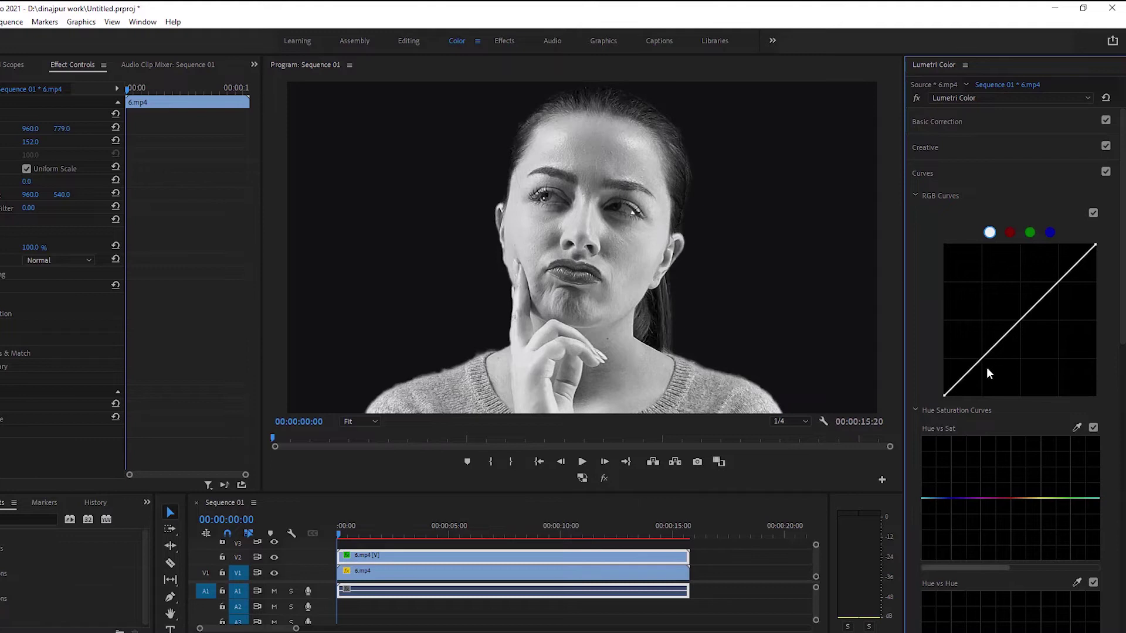
drag(983, 362, 1010, 392)
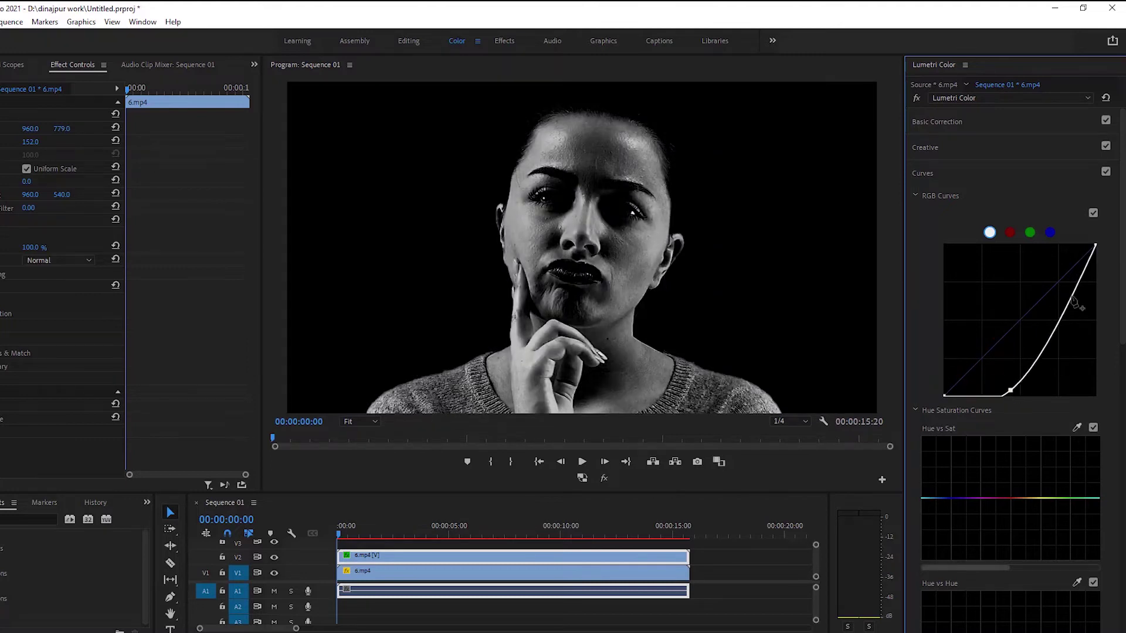
drag(1075, 296, 1056, 250)
drag(1012, 393, 990, 396)
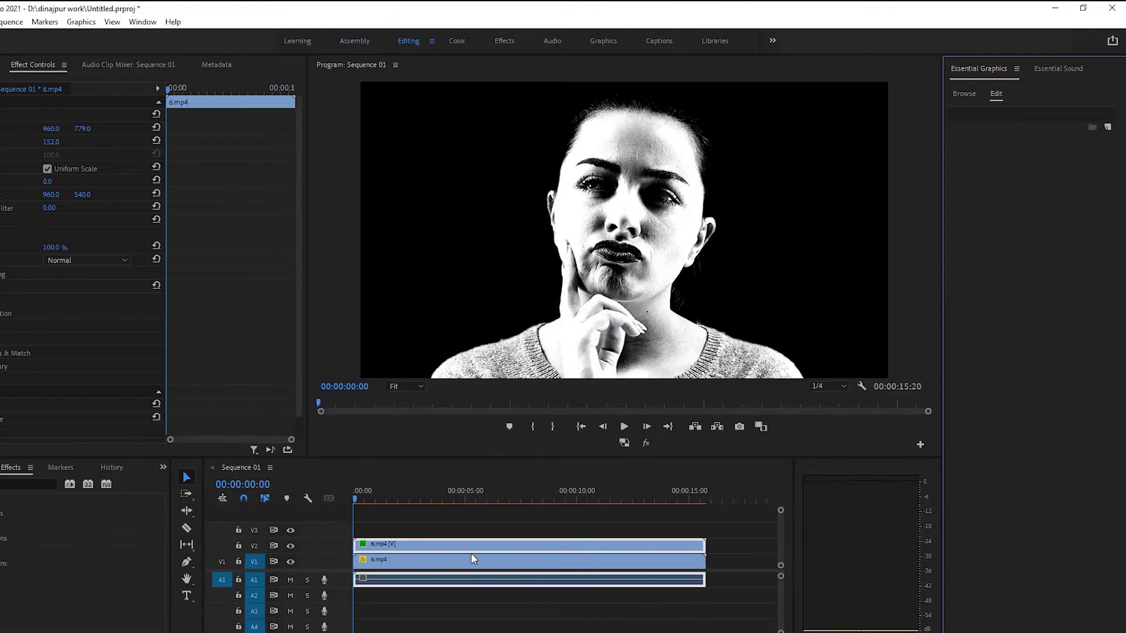
Move the portrait clip up to V3, then hide V3 and preview the ink clip
click(435, 550)
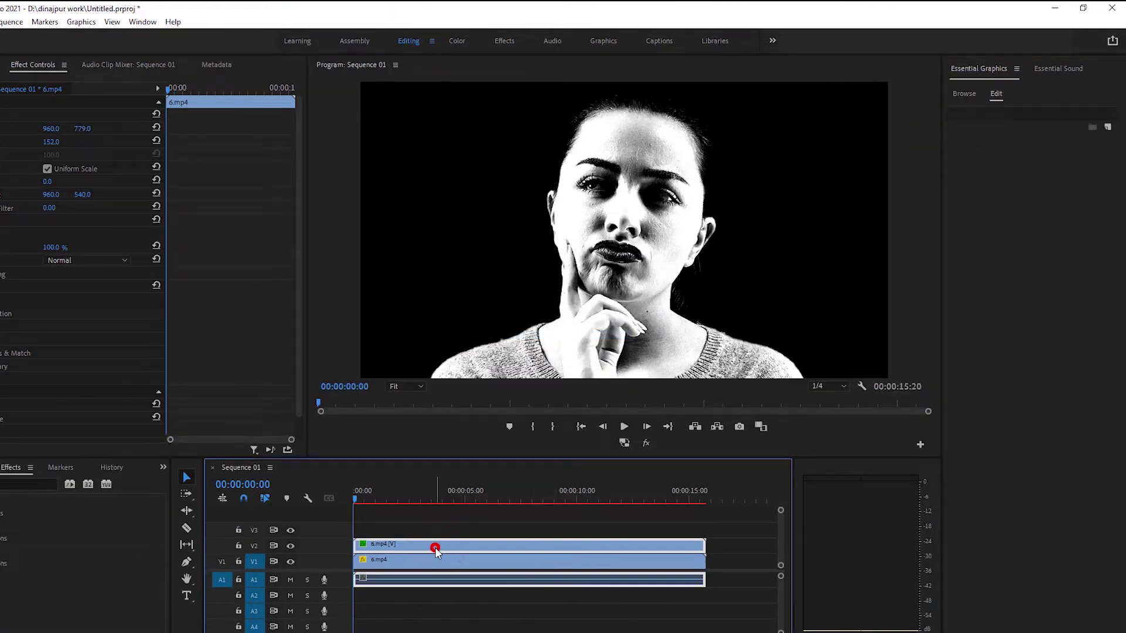
drag(436, 550, 442, 538)
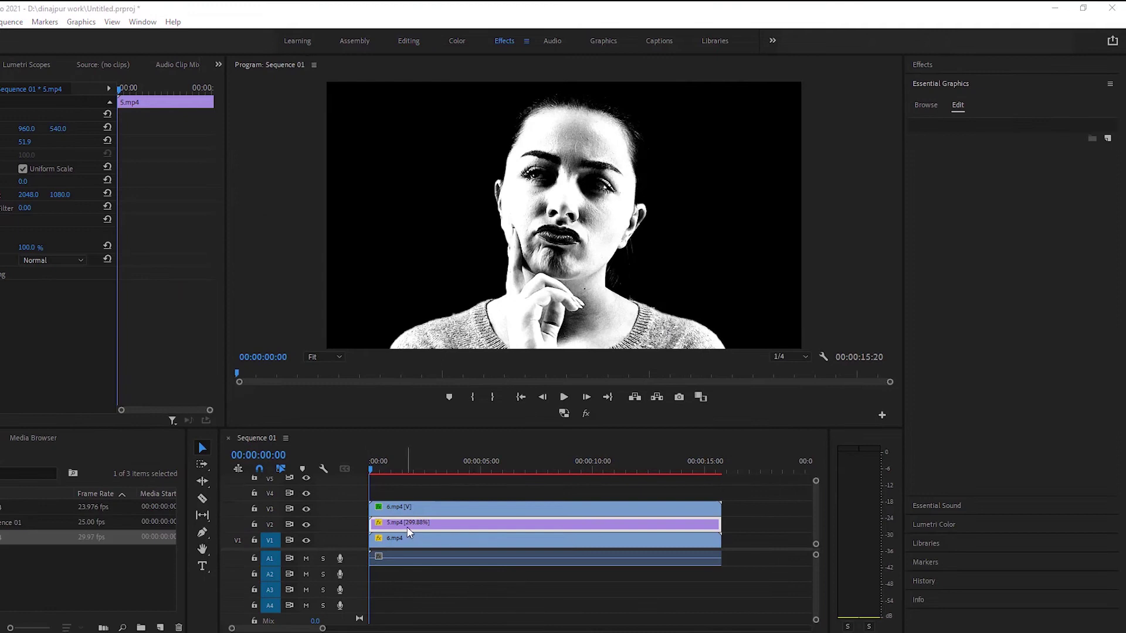
click(306, 509)
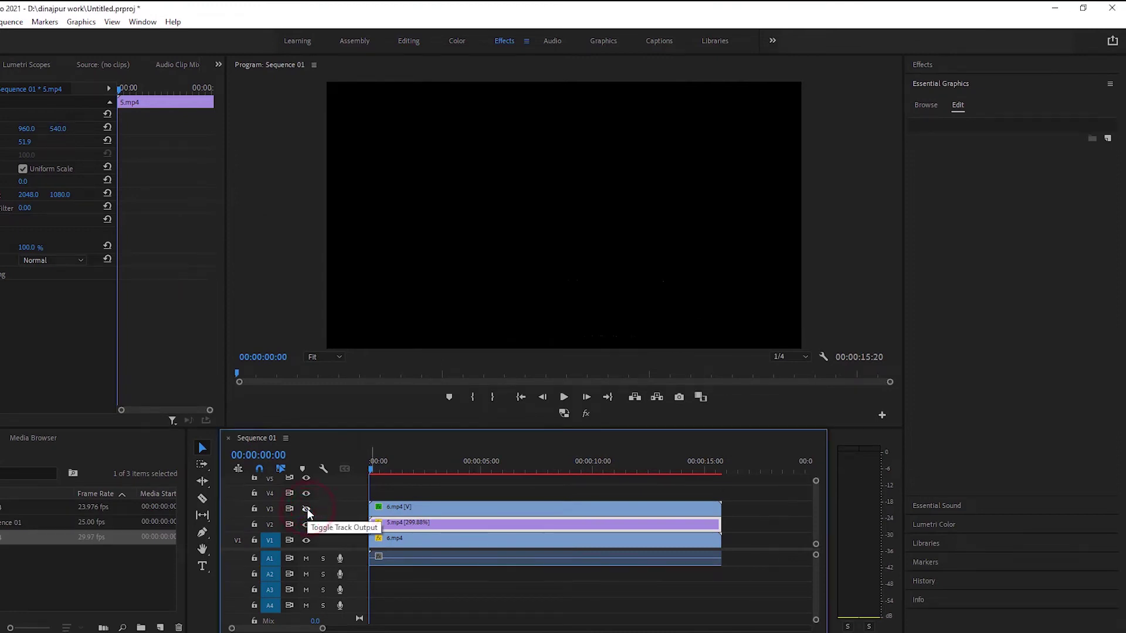
click(564, 398)
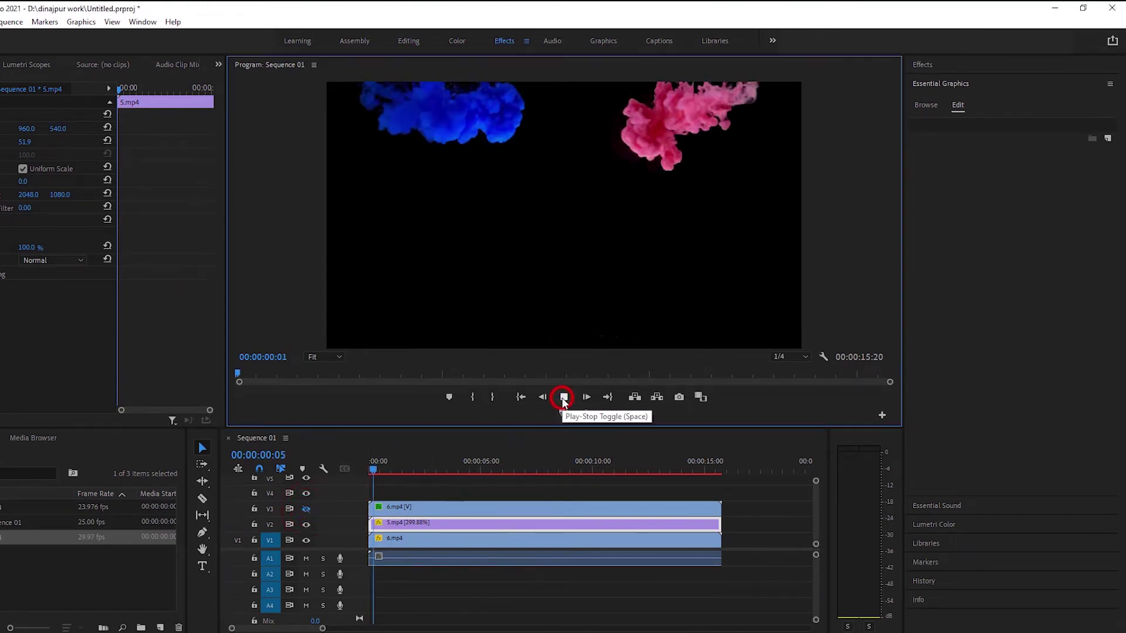
click(563, 399)
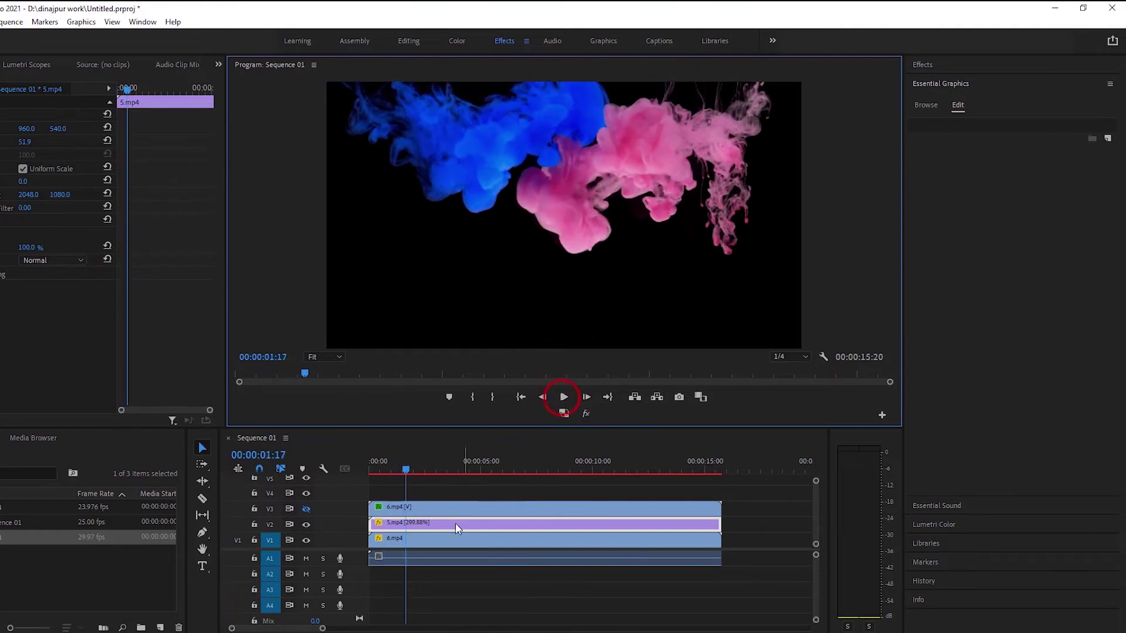
Align the 5.mp4 ink clip on V2 to the sequence start and show V3 again
drag(455, 523, 555, 524)
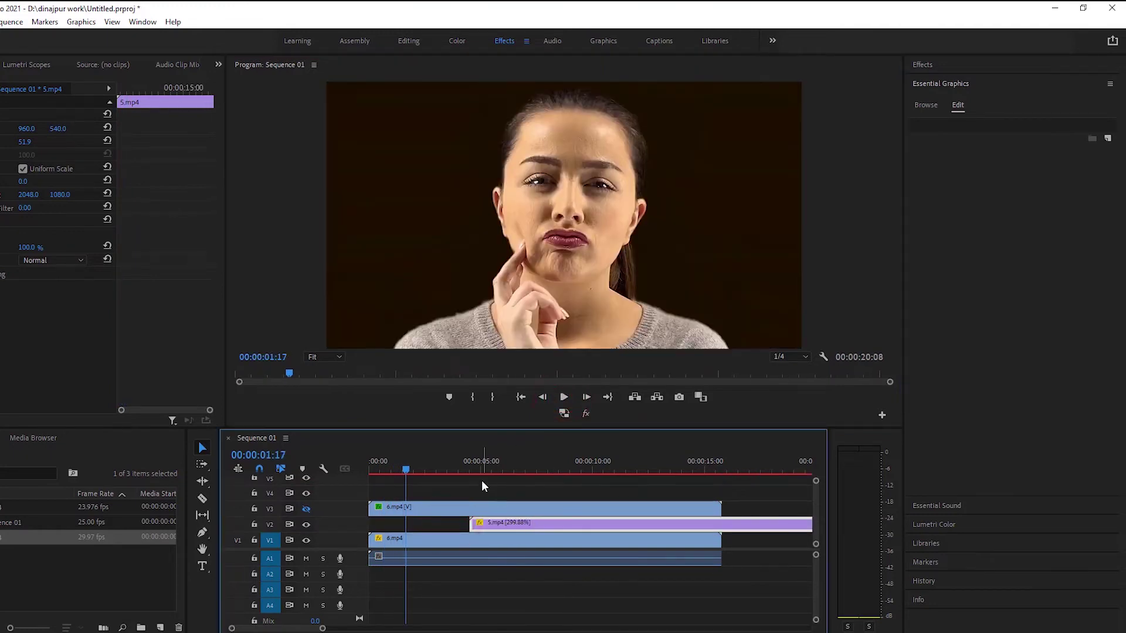
click(426, 506)
click(427, 530)
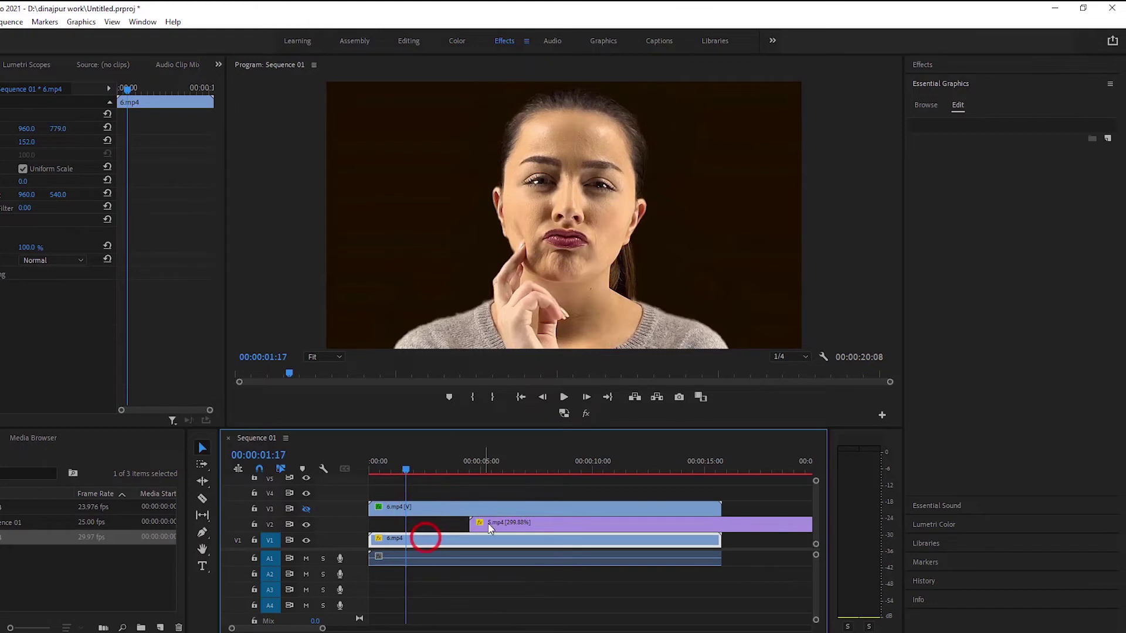
click(508, 527)
drag(742, 523, 610, 535)
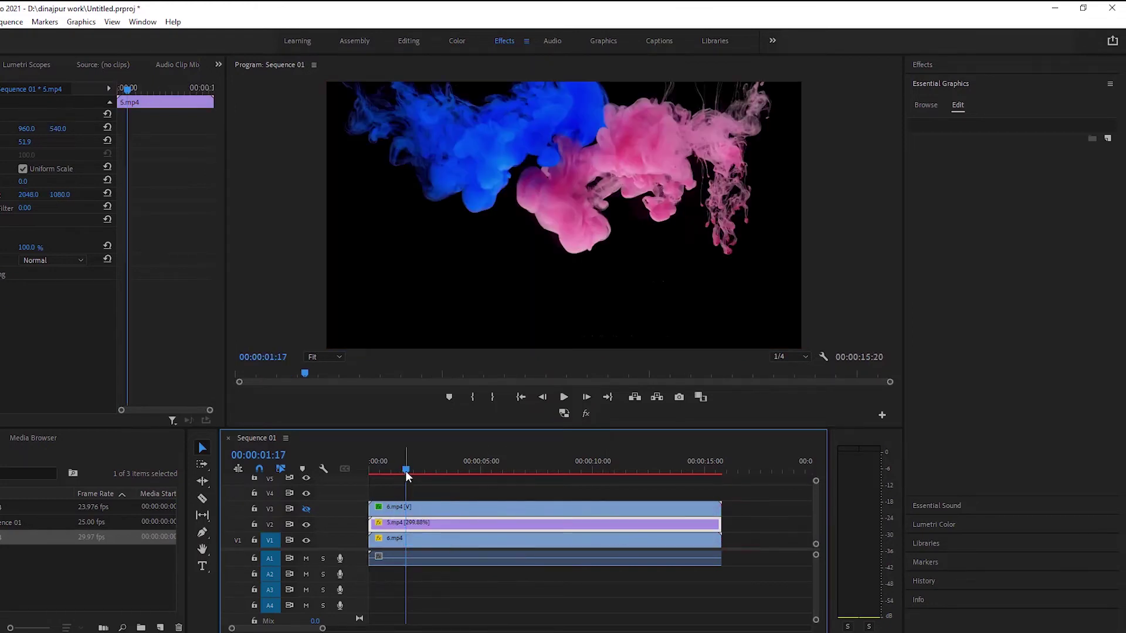
drag(406, 470, 360, 480)
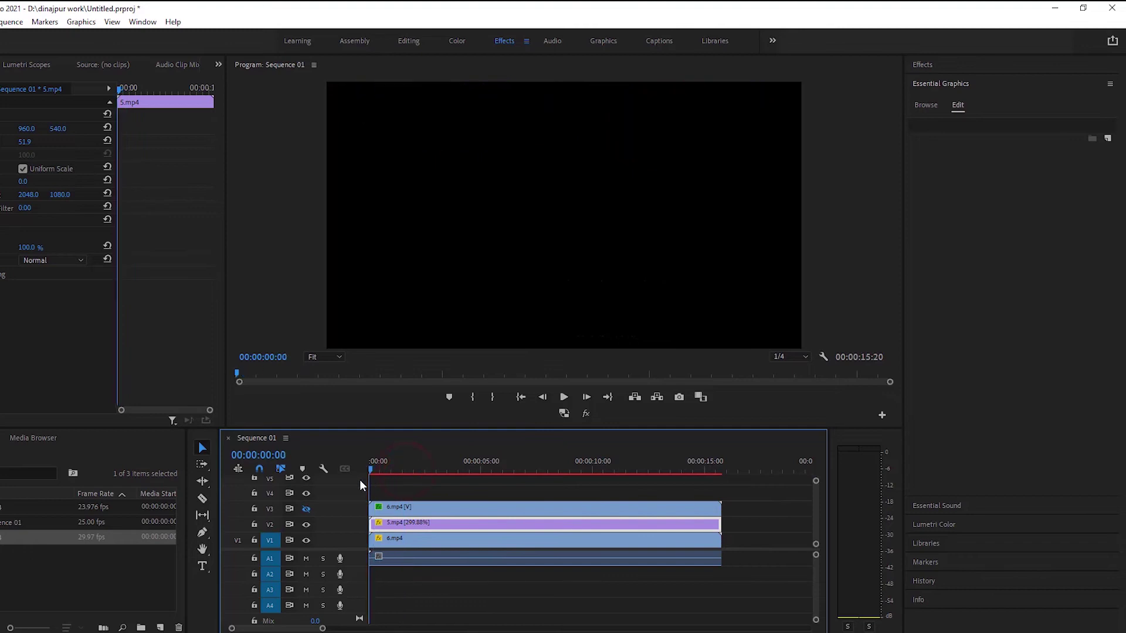
click(306, 510)
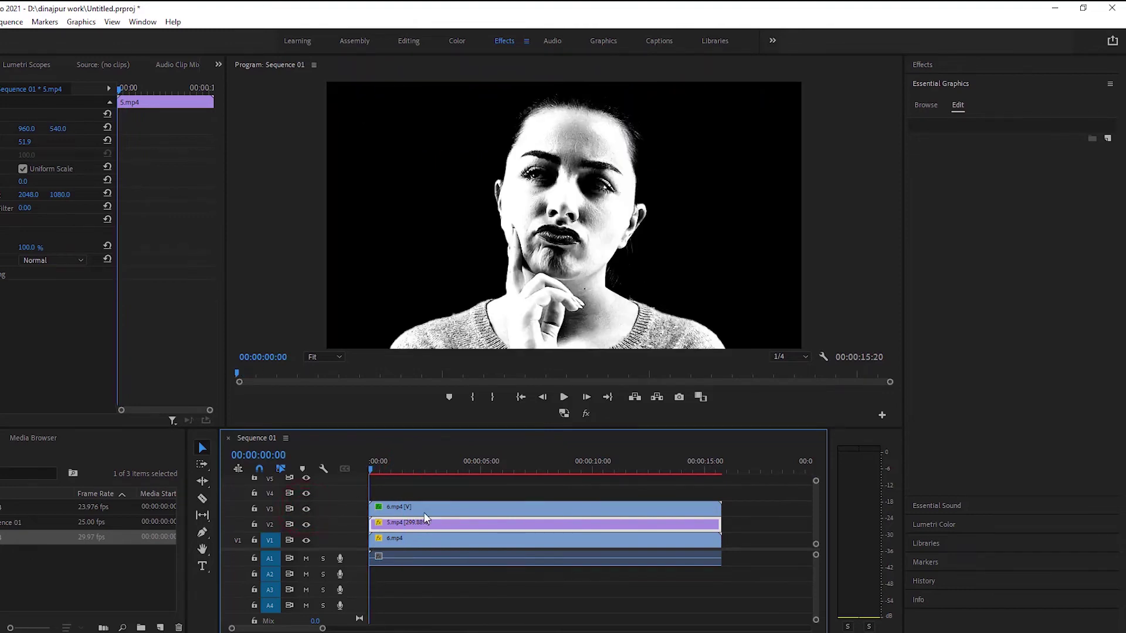
click(438, 510)
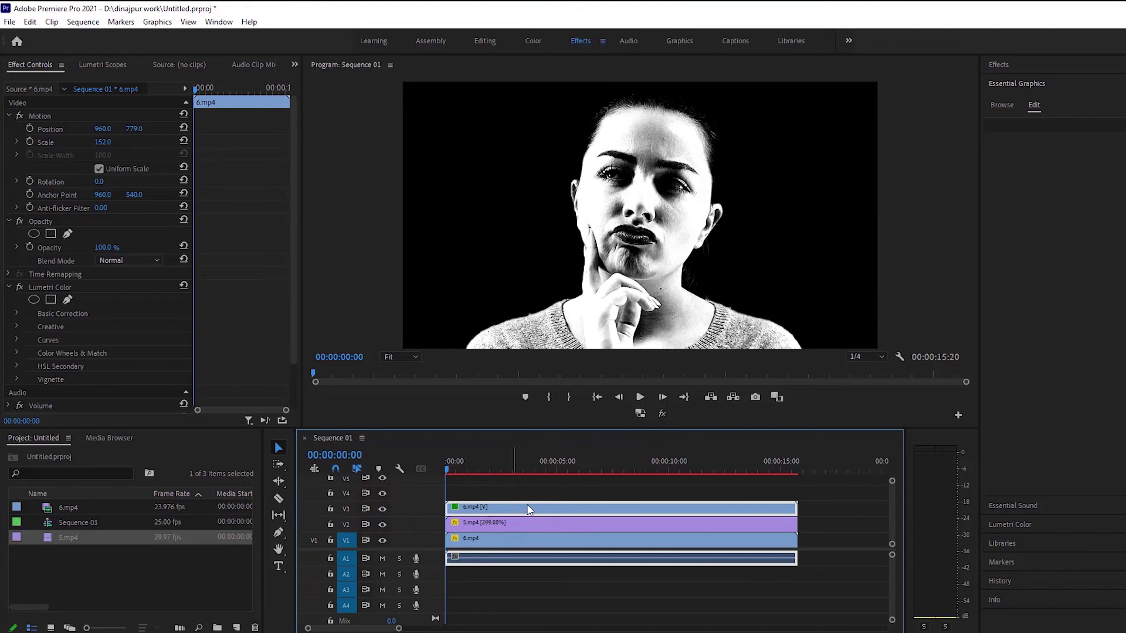
Set the V3 portrait's blend mode to Multiply and play back the result
click(594, 511)
click(127, 261)
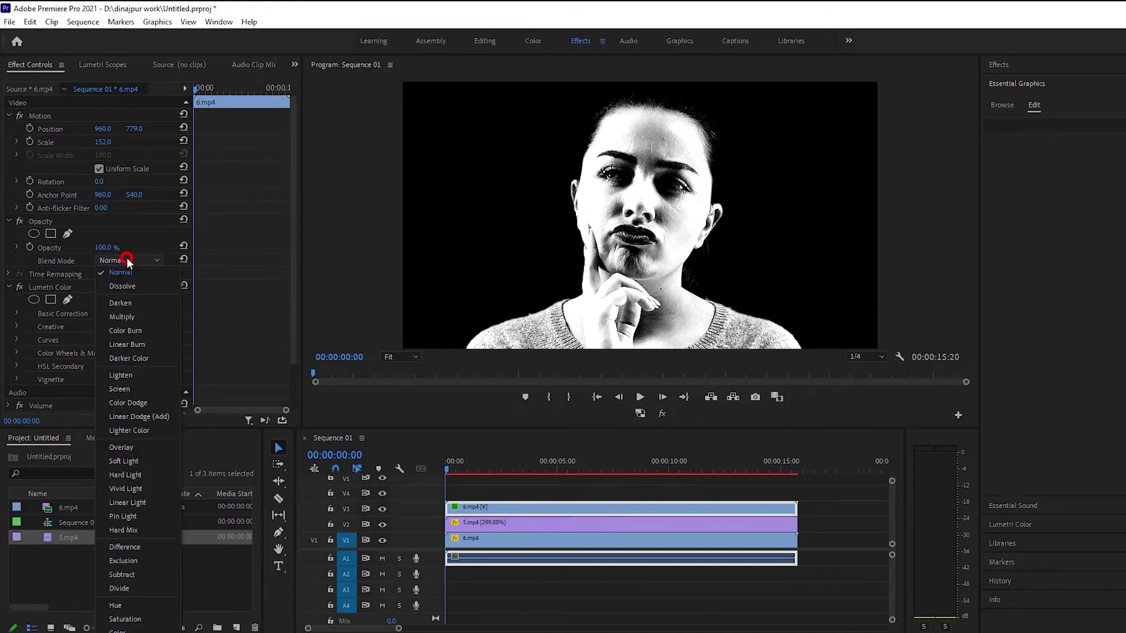
click(126, 317)
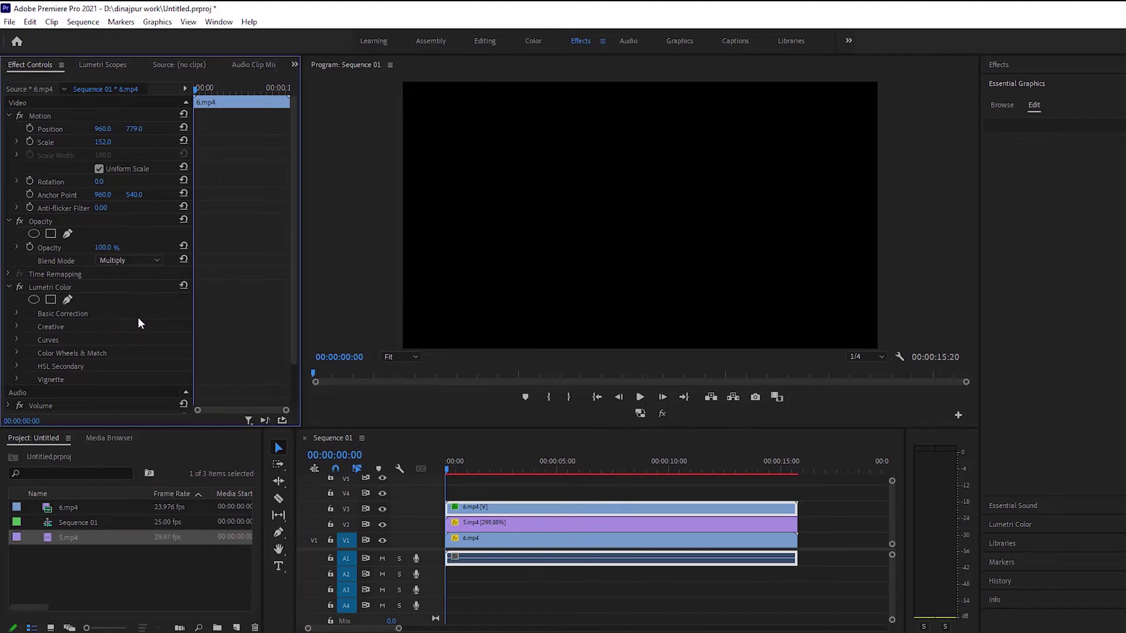
click(641, 399)
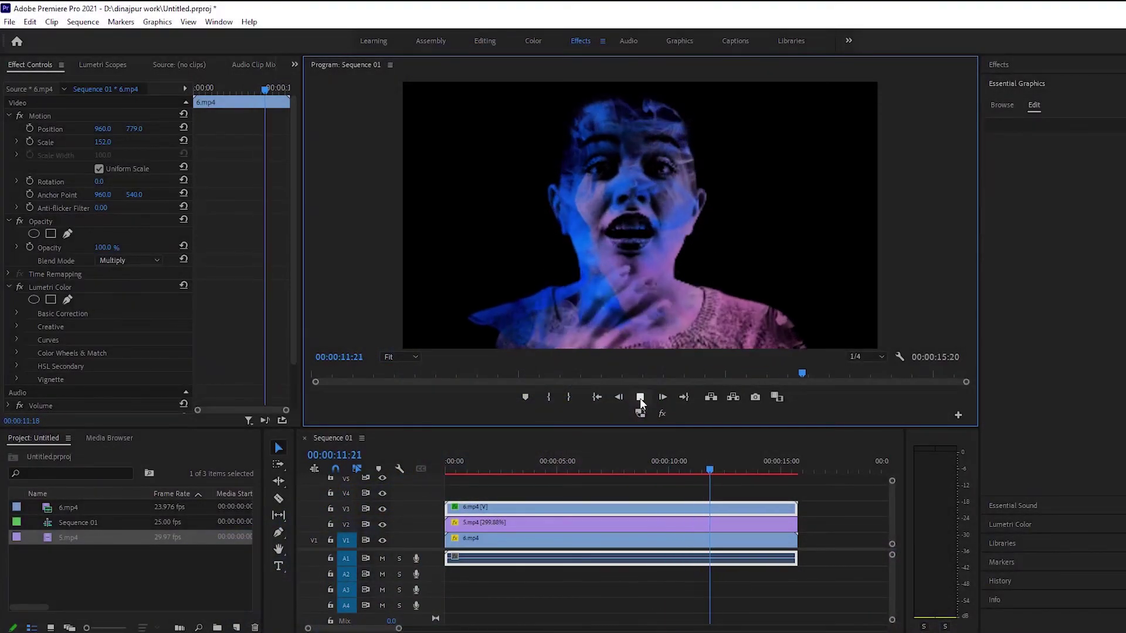
click(640, 398)
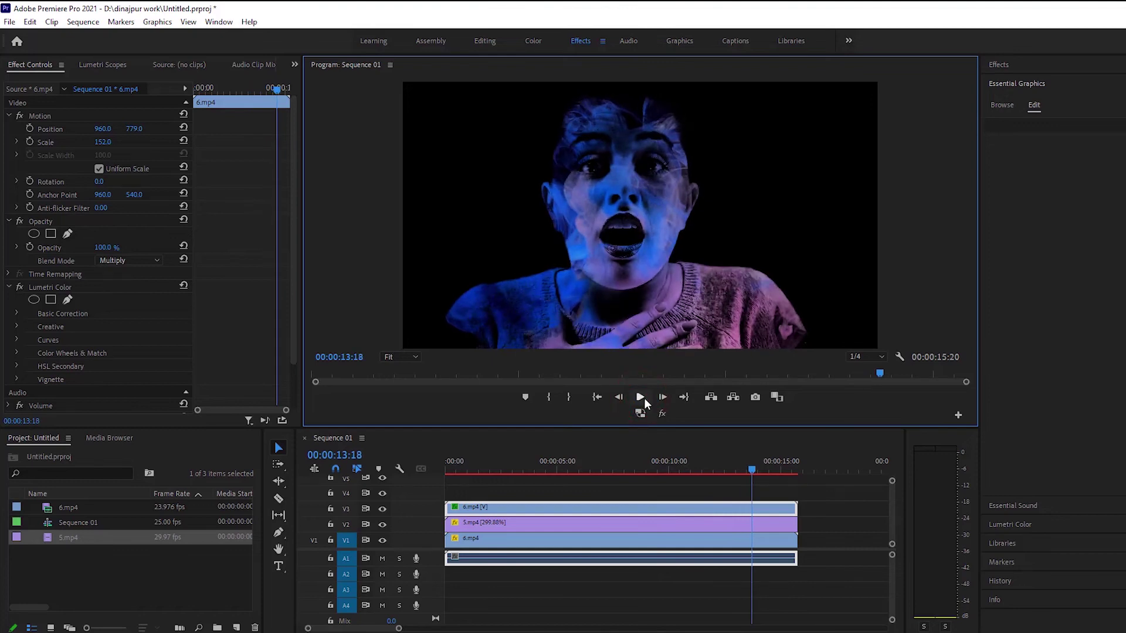
Nest the stacked portrait and ink overlay clips into Nested Sequence 02 on V2, above 6.mp4
click(816, 498)
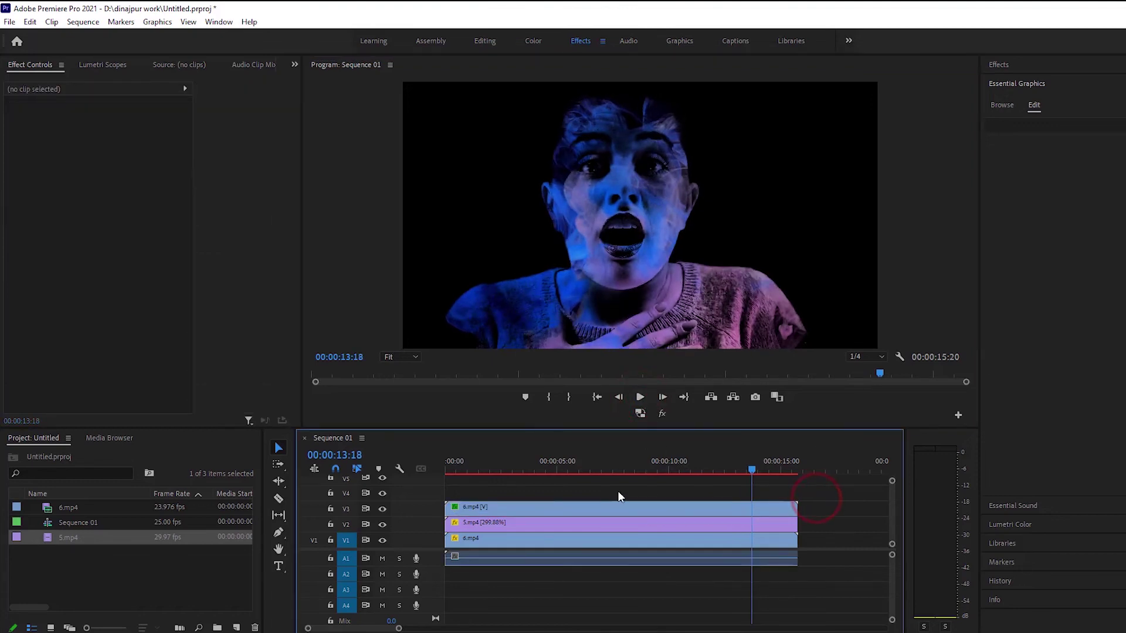
drag(554, 492, 535, 526)
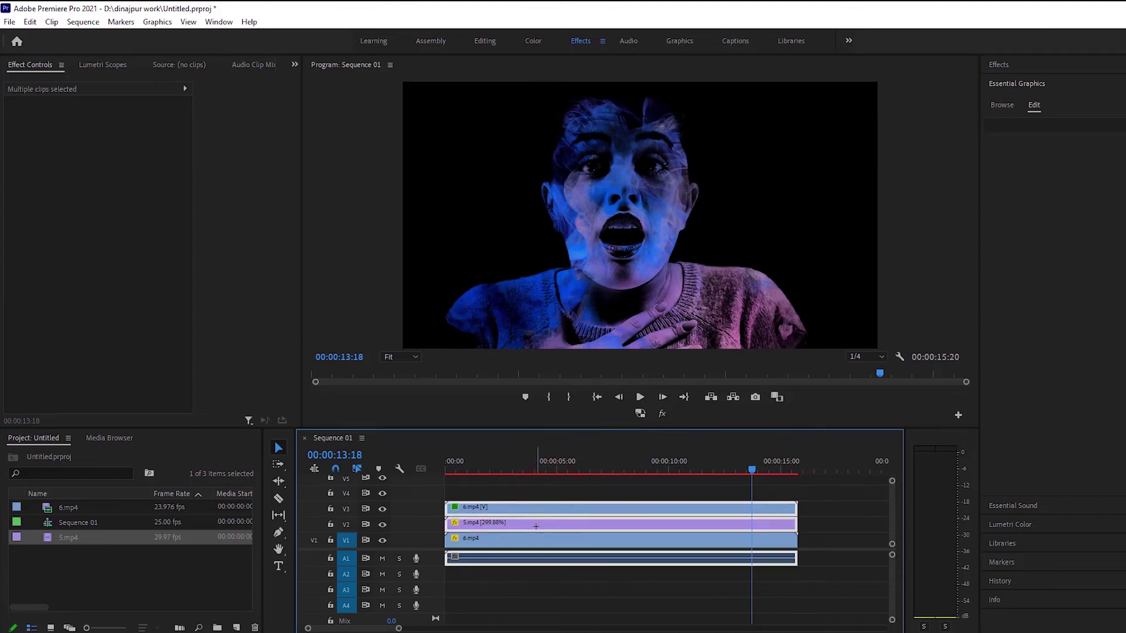
right_click(537, 531)
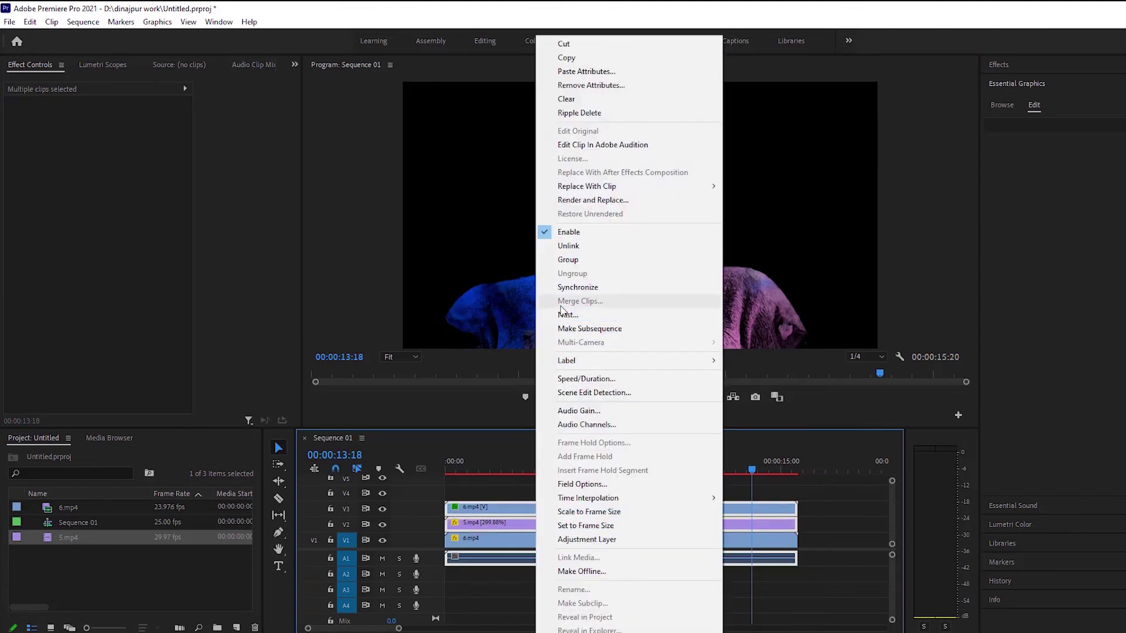
click(591, 323)
click(569, 343)
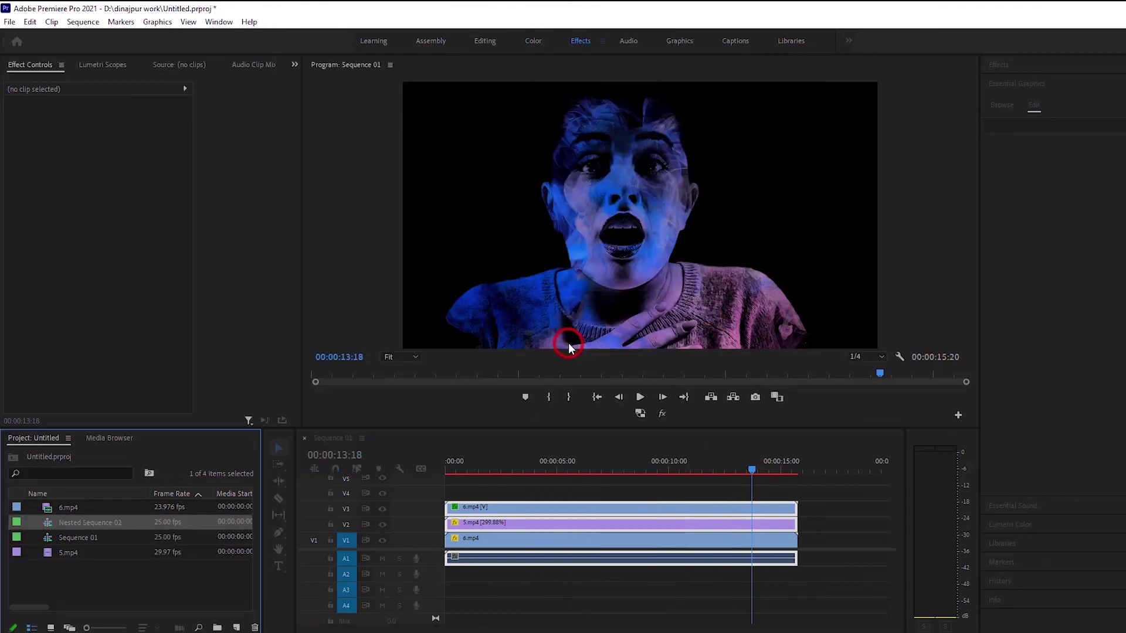
click(556, 527)
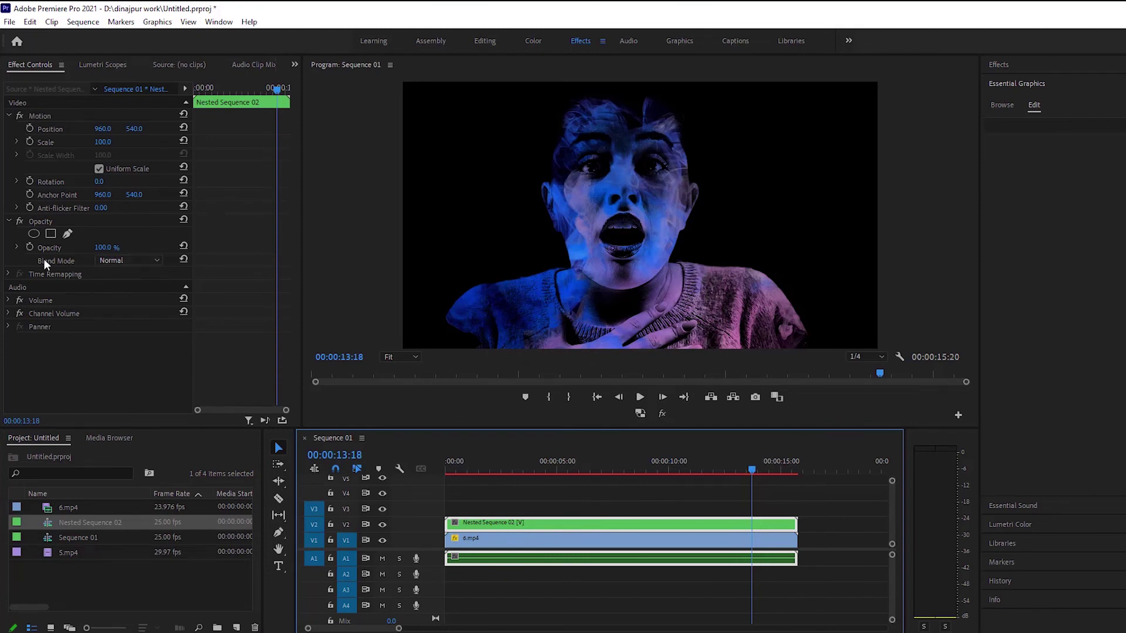
click(114, 261)
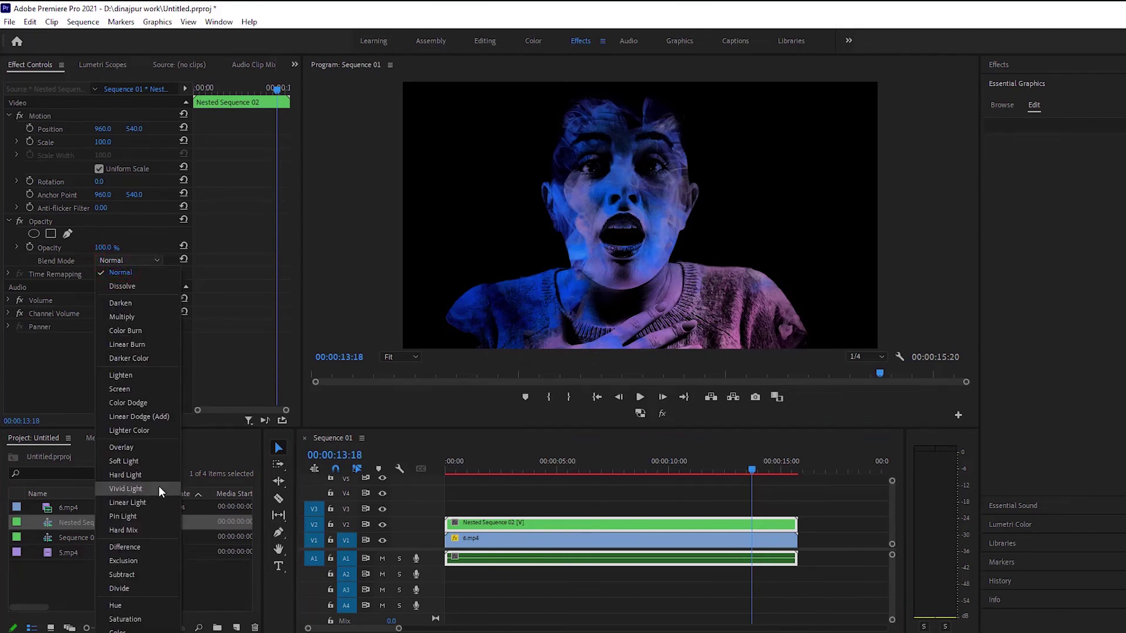